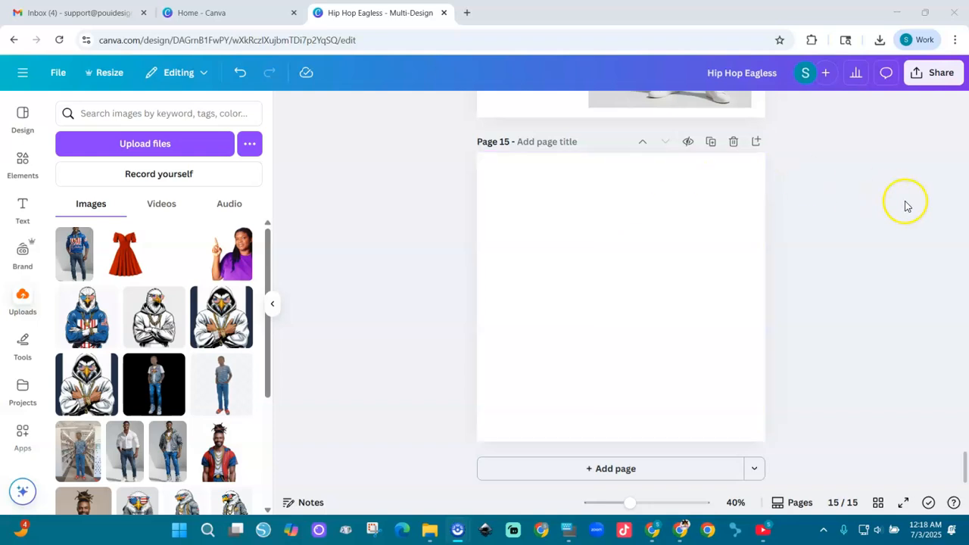
# Step: Clear the previous app search and search all available apps for "model"
pyautogui.moveTo(961, 465); pyautogui.dragTo(961, 314)
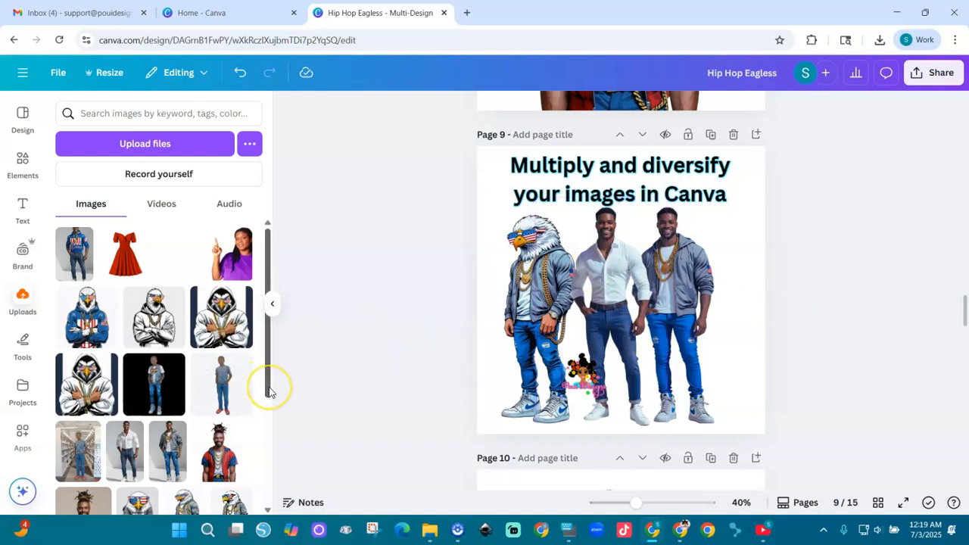
pyautogui.click(20, 438)
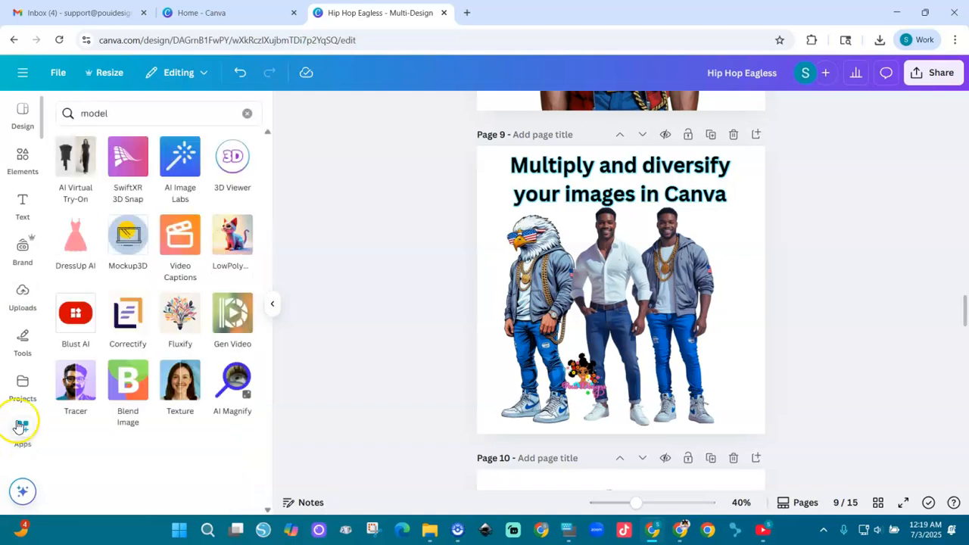
pyautogui.click(246, 113)
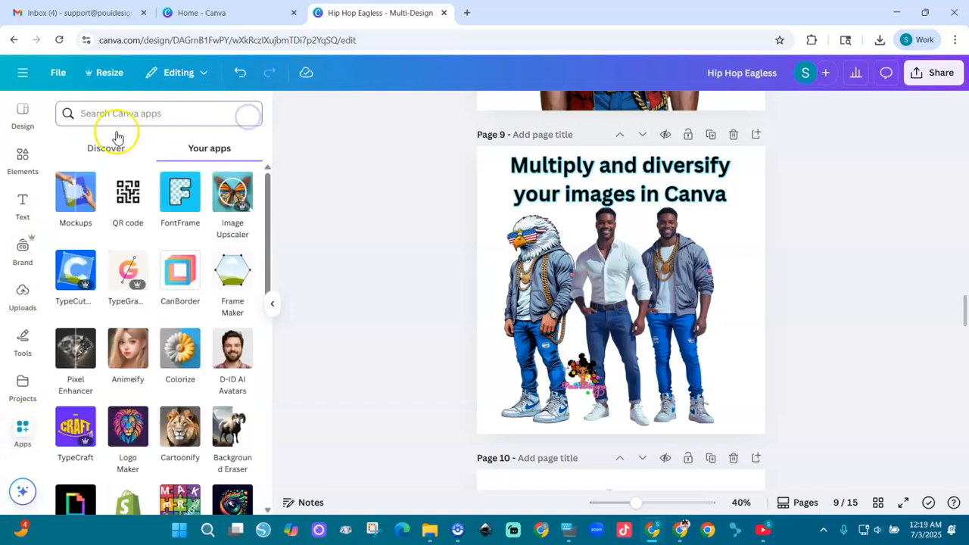
pyautogui.click(116, 149)
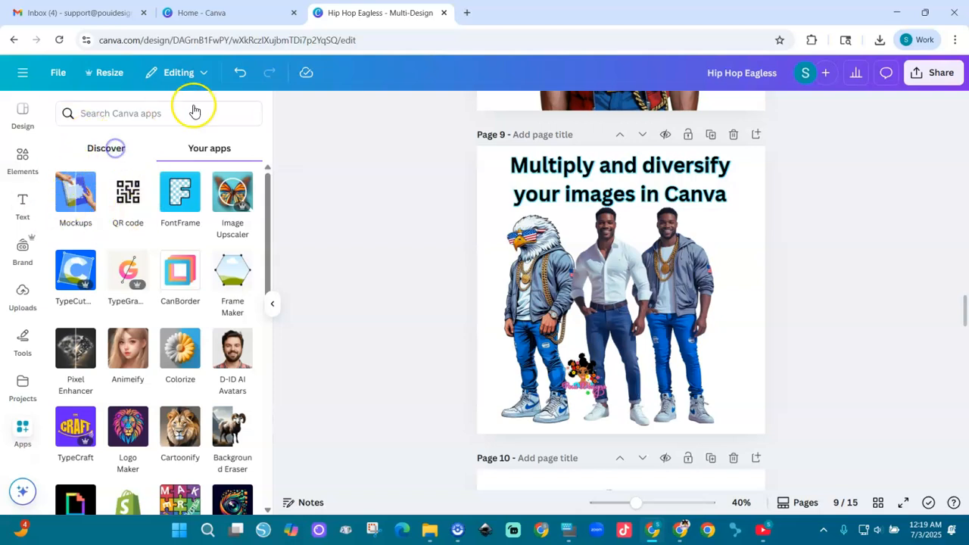
pyautogui.click(125, 150)
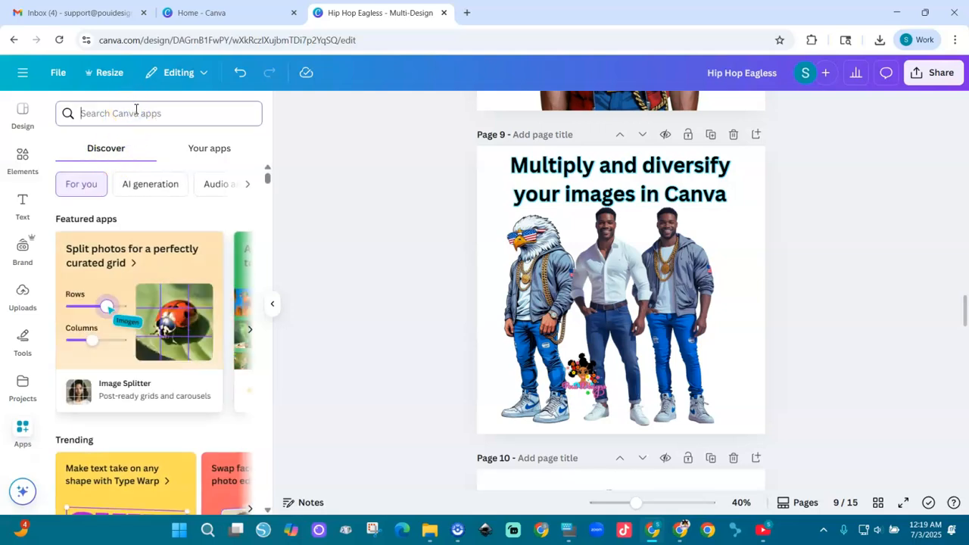
pyautogui.write('model')
pyautogui.press('Return')
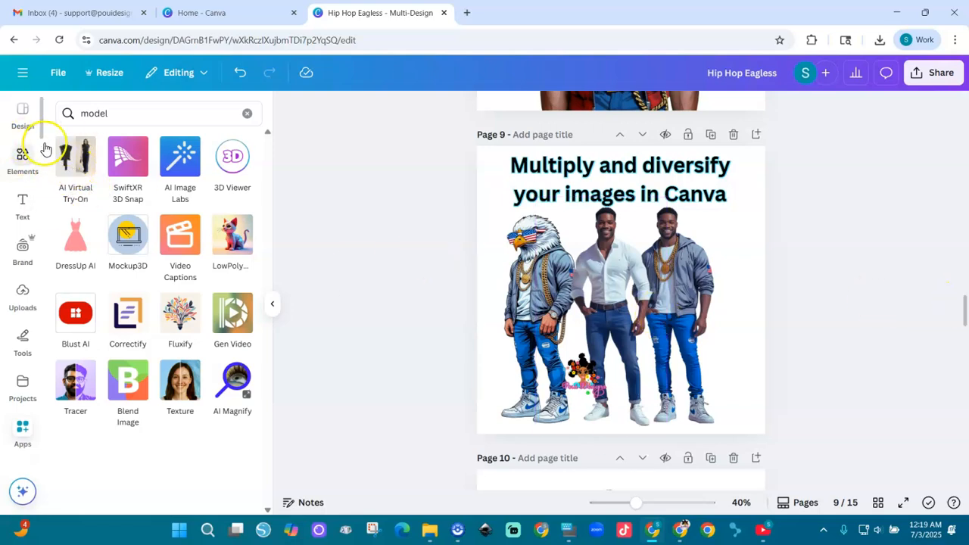
# Step: Open the AI Virtual Try-On app and discard its earlier generated image to start over
pyautogui.click(77, 167)
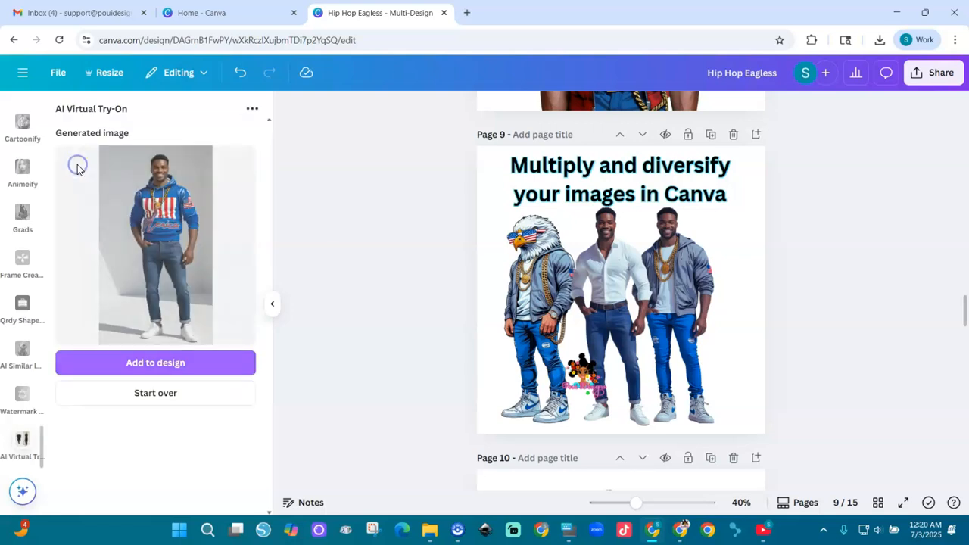
pyautogui.click(145, 400)
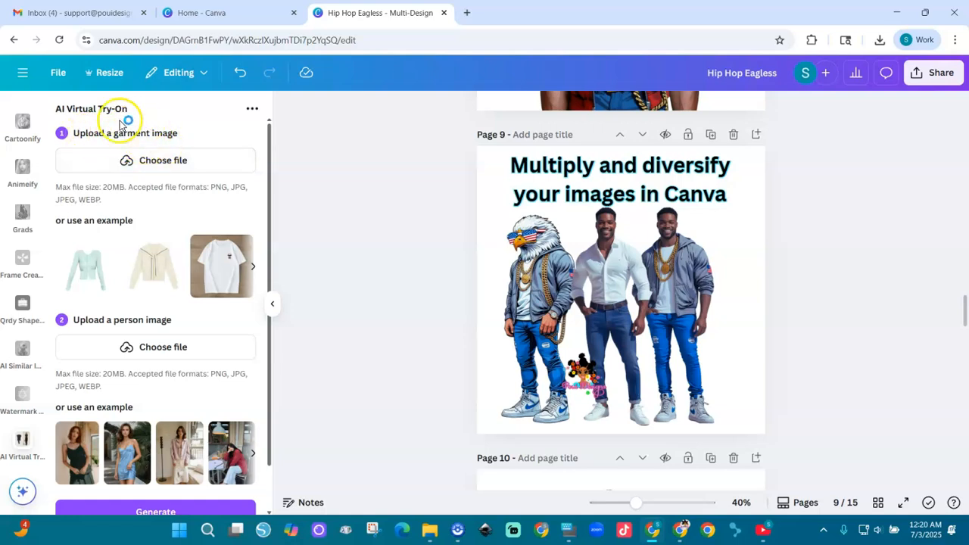
# Step: Examine the garment and person image options in AI Virtual Try-On and the finished outfit example on page 9
pyautogui.click(128, 161)
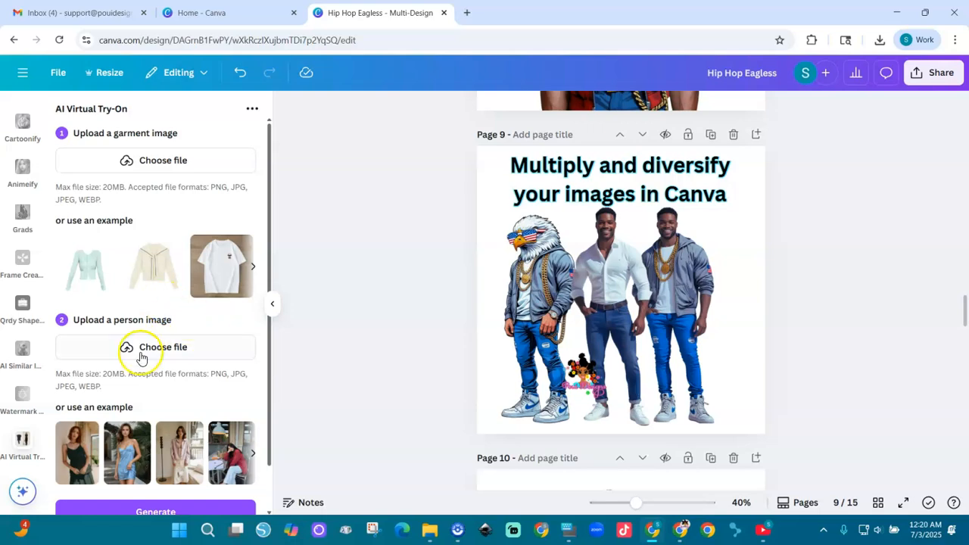
pyautogui.moveTo(266, 359); pyautogui.dragTo(270, 473)
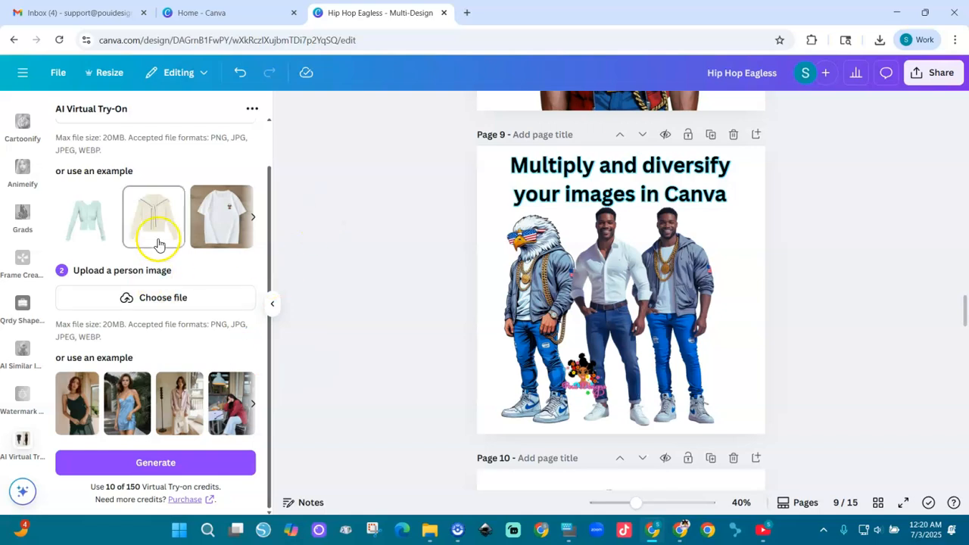
pyautogui.click(227, 212)
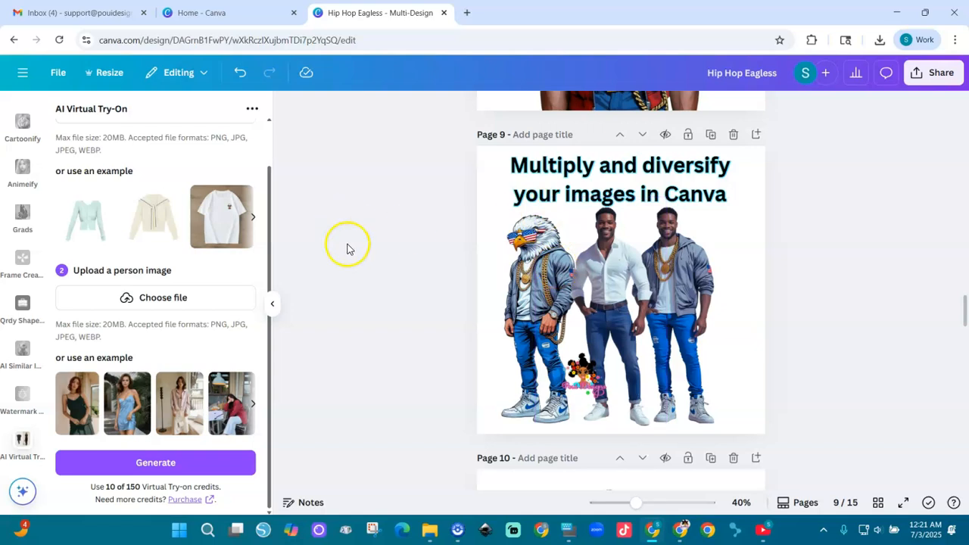
pyautogui.scroll(2, 268, 262)
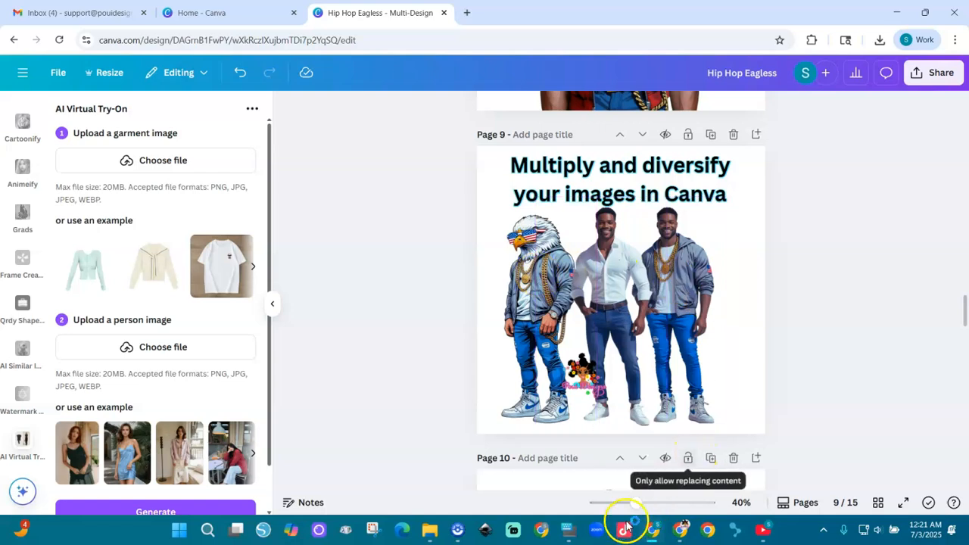
pyautogui.moveTo(637, 511); pyautogui.dragTo(655, 512)
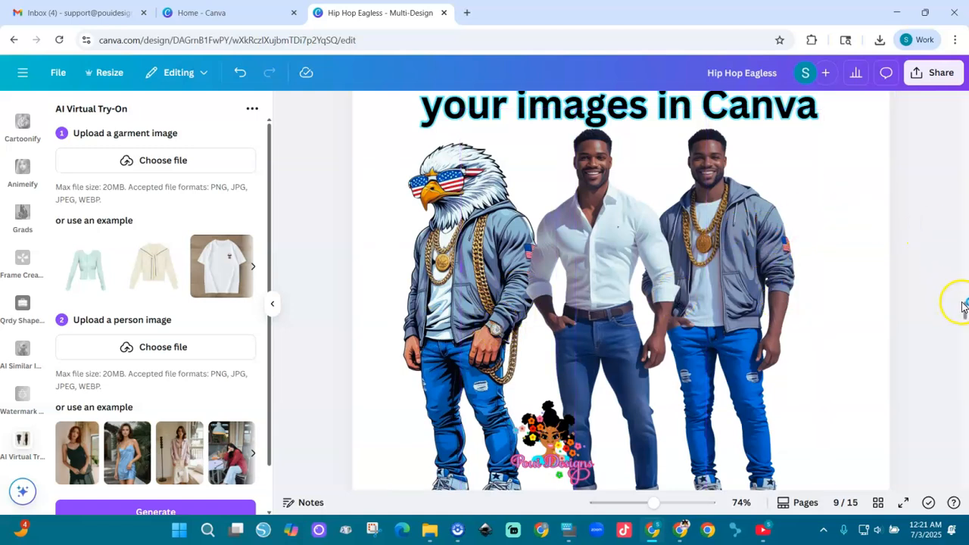
pyautogui.moveTo(965, 312)
pyautogui.mouseDown()
pyautogui.moveTo(964, 334)
pyautogui.moveTo(963, 322)
pyautogui.mouseUp()
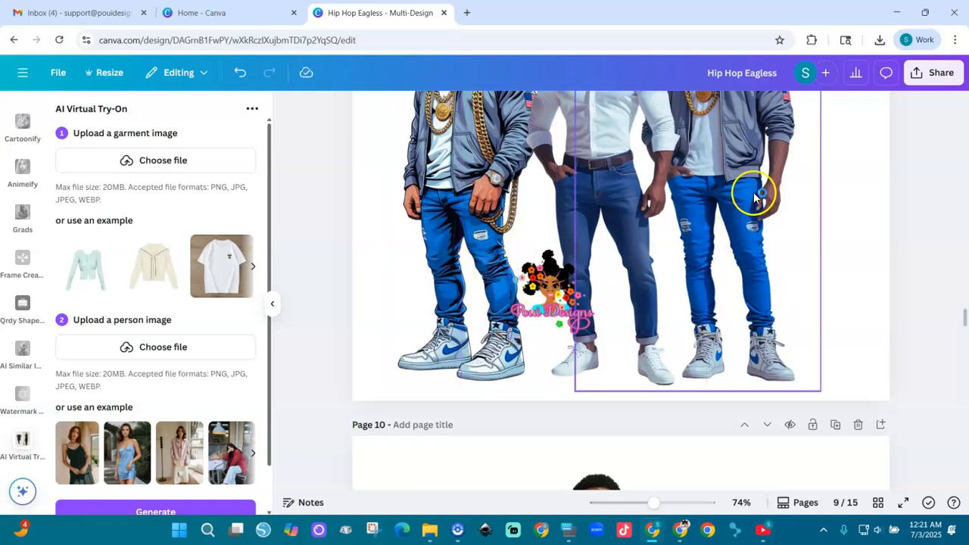
pyautogui.scroll(10, 962, 316)
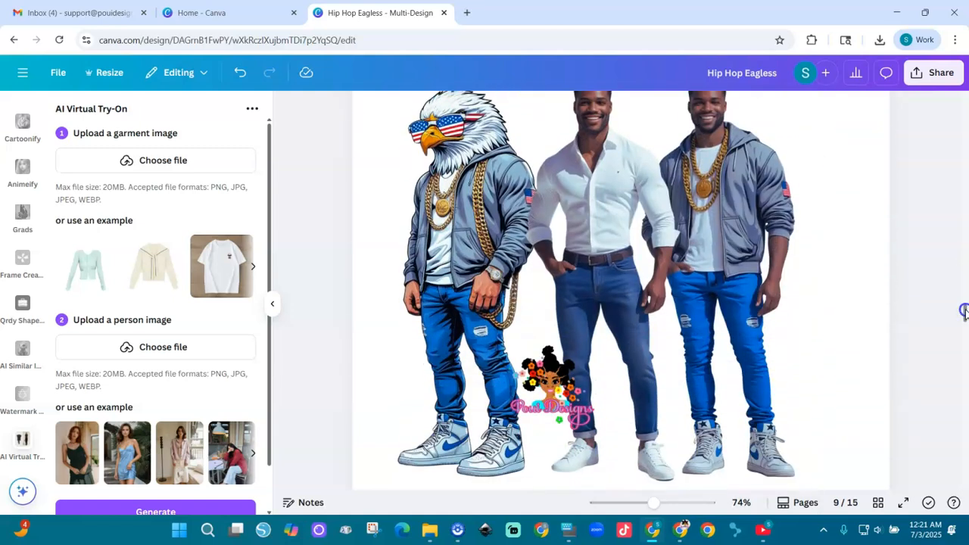
# Step: Go to the blank page 15 and upload US Hoodie (1) from Downloads as the garment image
pyautogui.moveTo(964, 310); pyautogui.dragTo(964, 465)
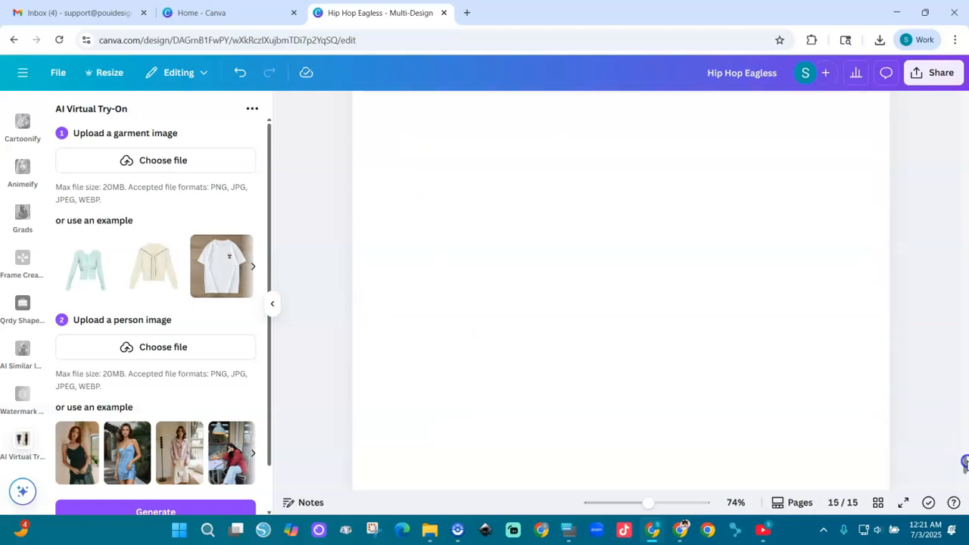
pyautogui.moveTo(648, 503); pyautogui.dragTo(632, 504)
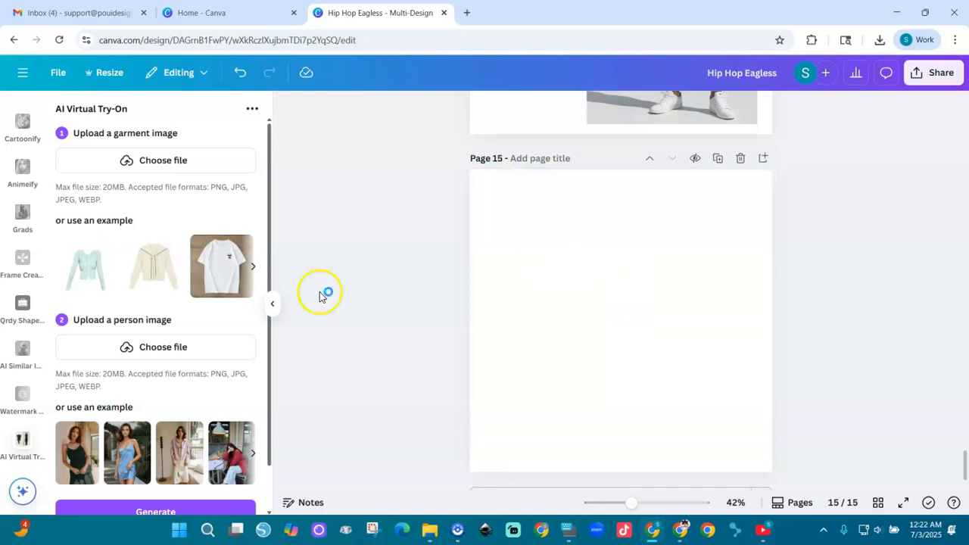
pyautogui.click(167, 166)
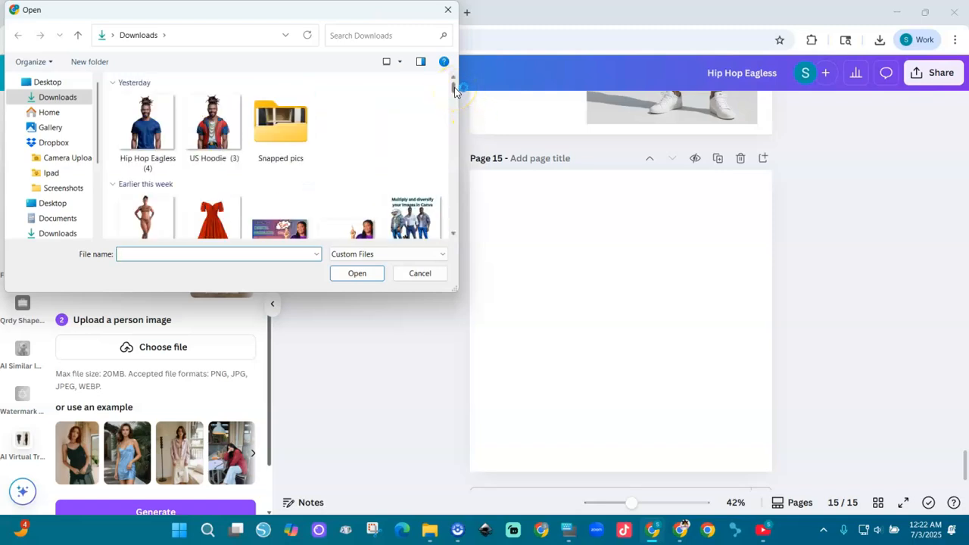
pyautogui.click(452, 110)
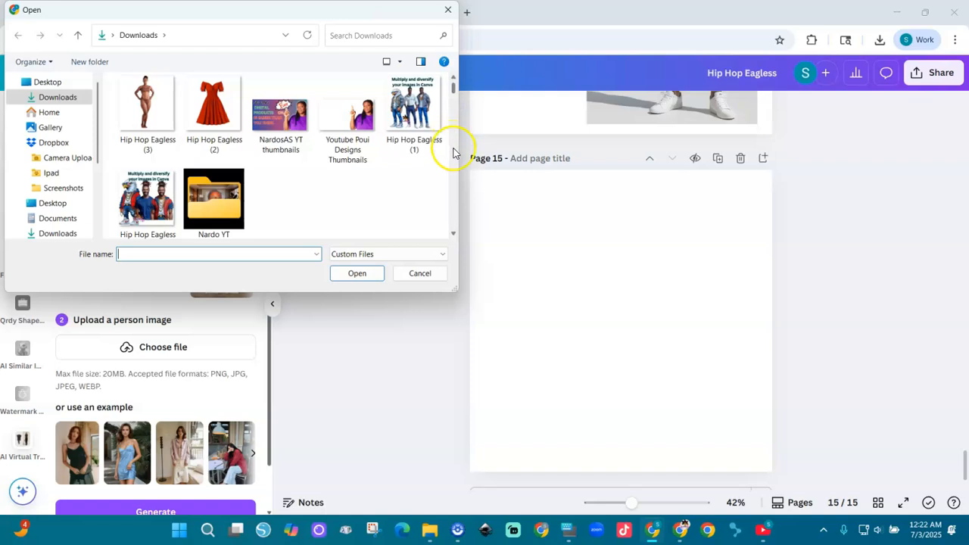
pyautogui.scroll(-1, 453, 153)
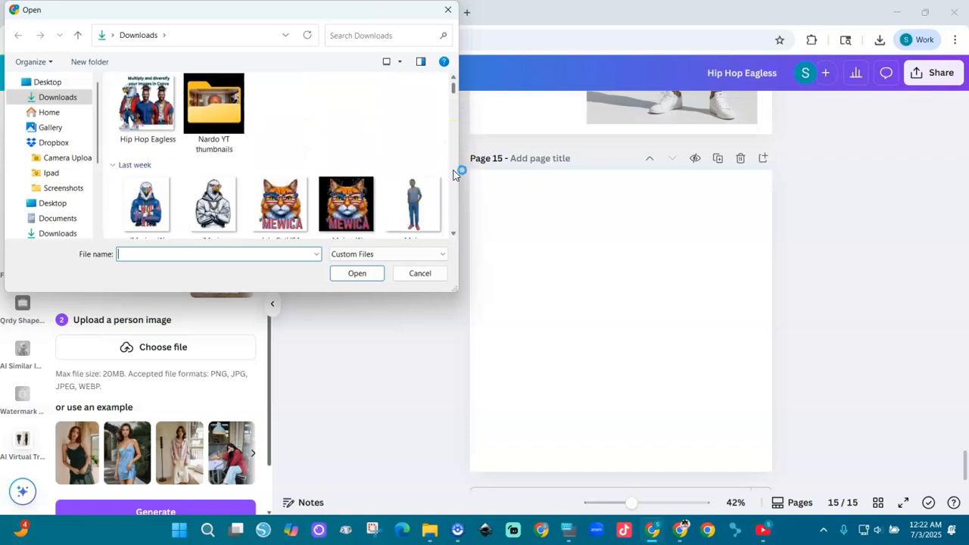
pyautogui.scroll(-1, 454, 174)
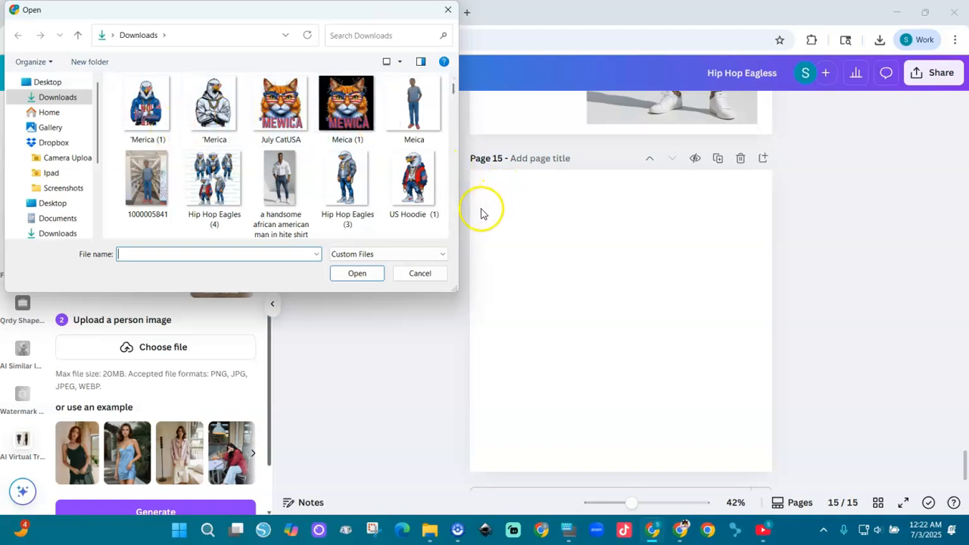
pyautogui.doubleClick(417, 193)
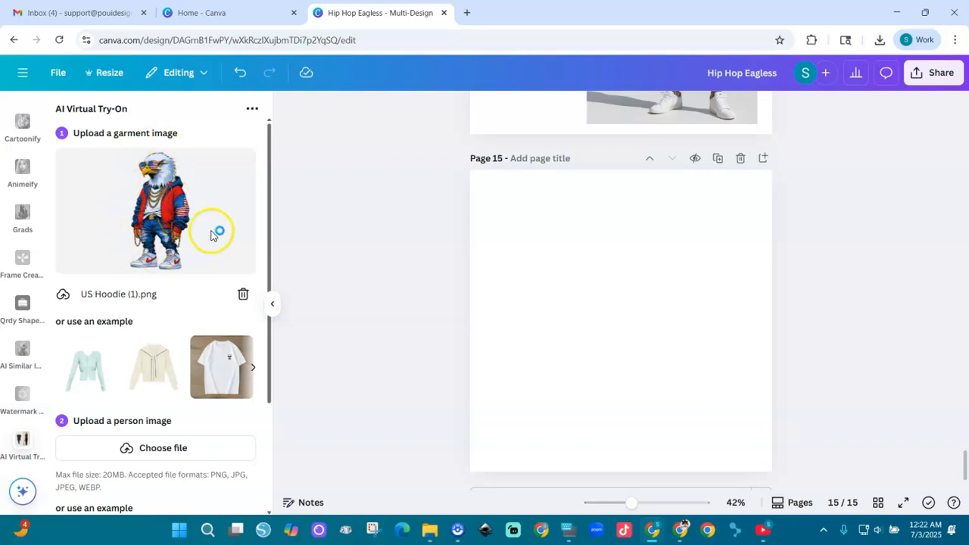
# Step: Upload the "a handsome african american man in hite shirt" picture from Downloads as the person image
pyautogui.moveTo(270, 250); pyautogui.dragTo(270, 313)
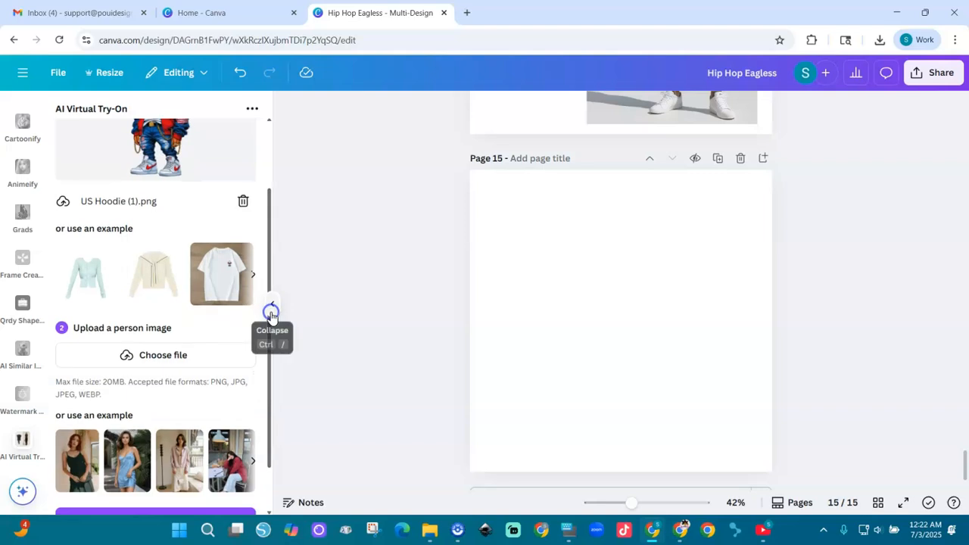
pyautogui.click(154, 360)
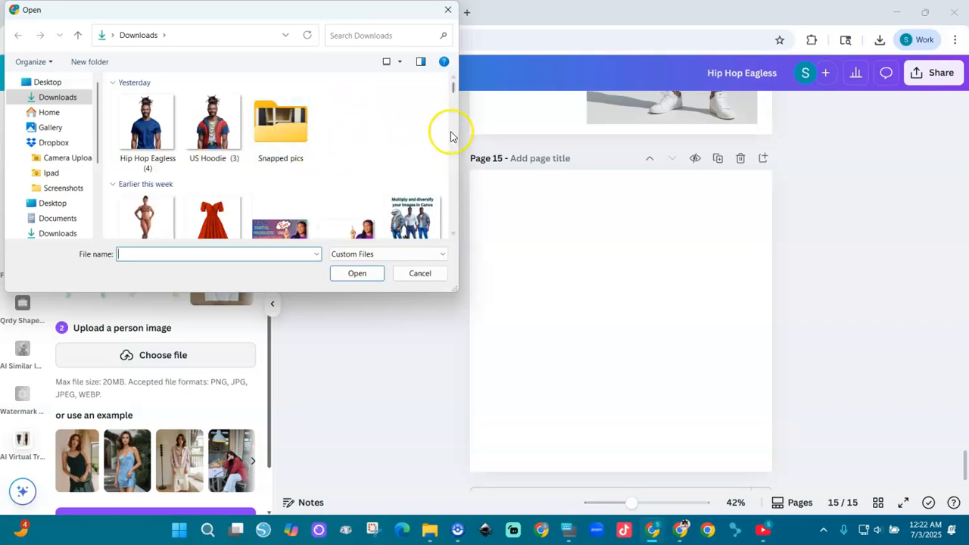
pyautogui.scroll(-5, 450, 136)
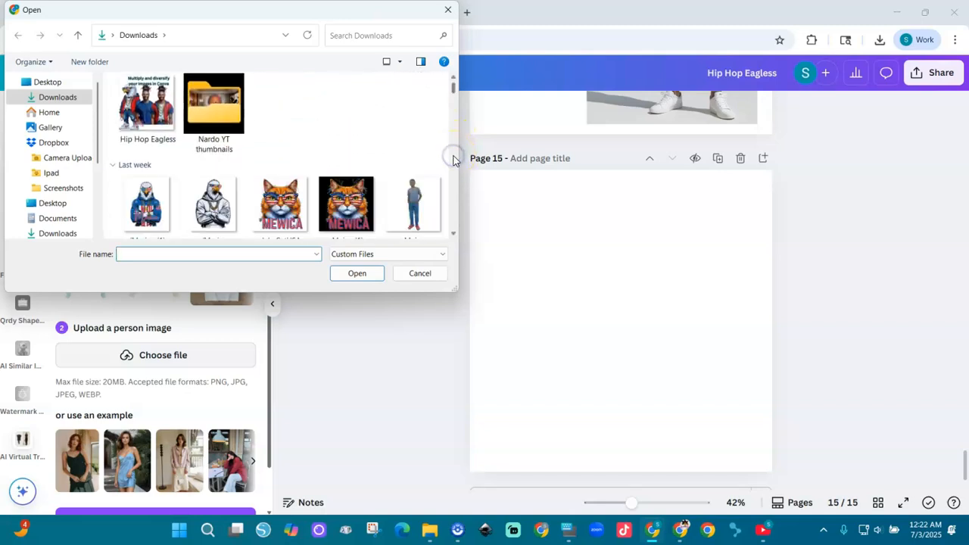
pyautogui.scroll(-3, 453, 159)
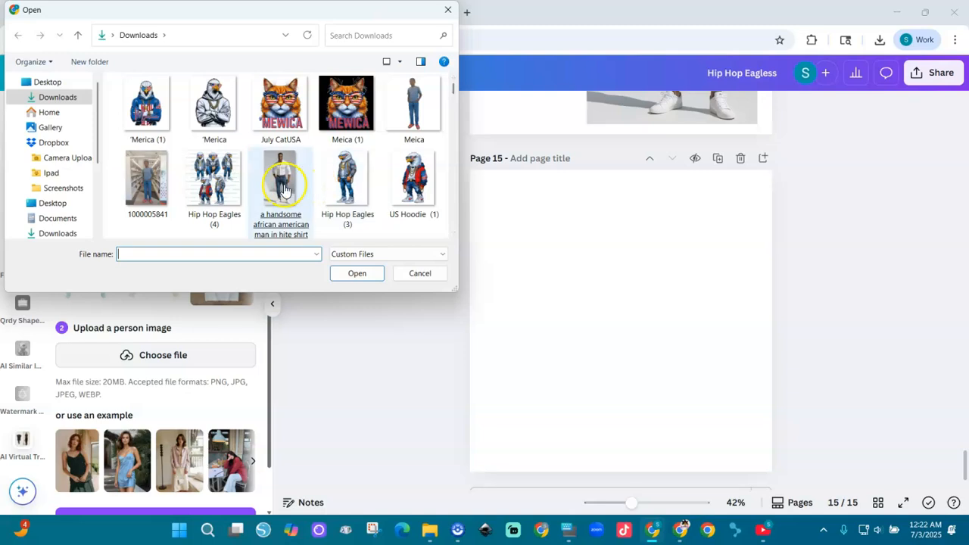
pyautogui.doubleClick(283, 187)
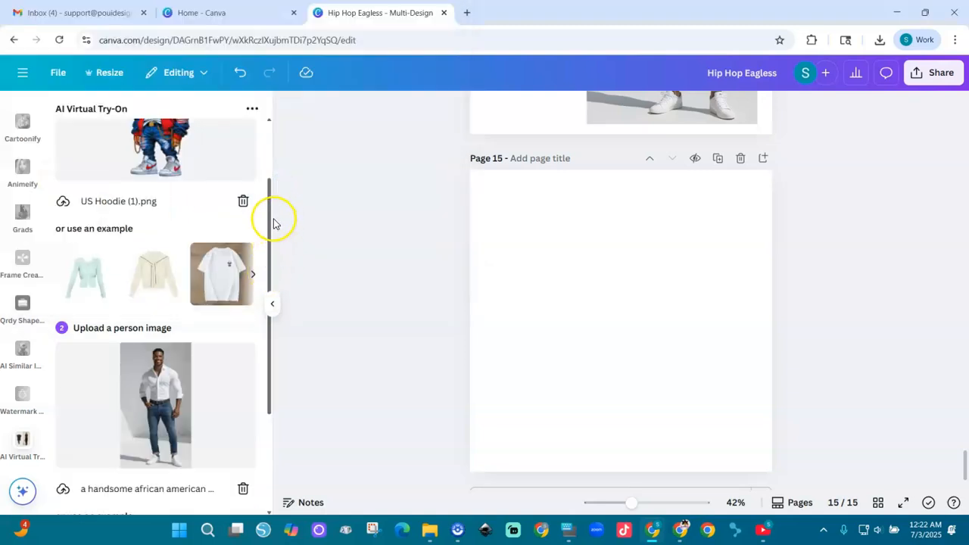
# Step: Generate the virtual try-on image and add it to page 15
pyautogui.moveTo(268, 217); pyautogui.dragTo(264, 328)
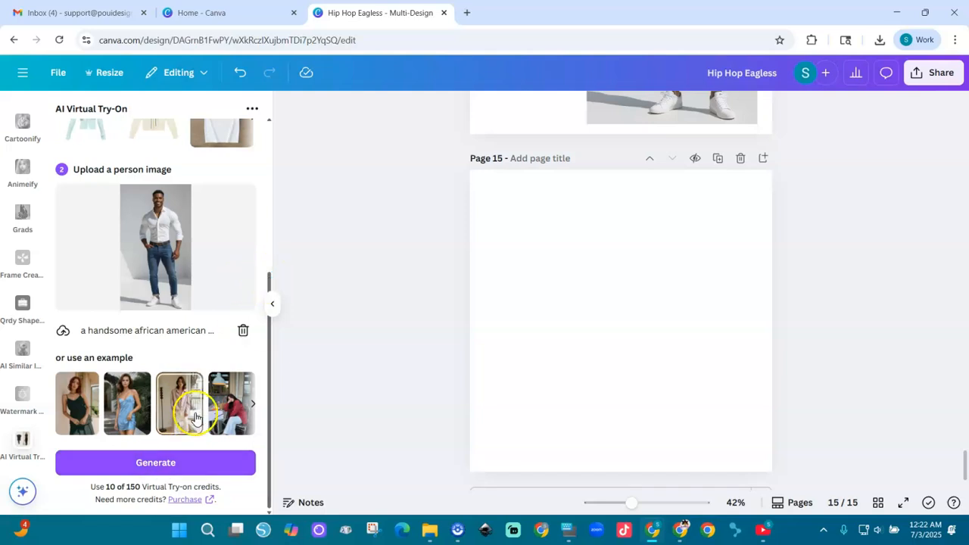
pyautogui.click(153, 466)
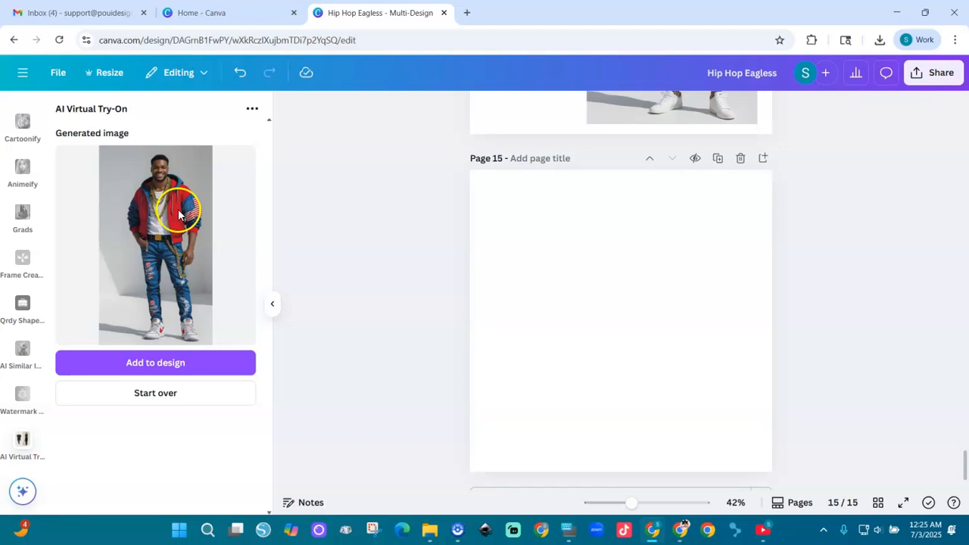
pyautogui.click(174, 364)
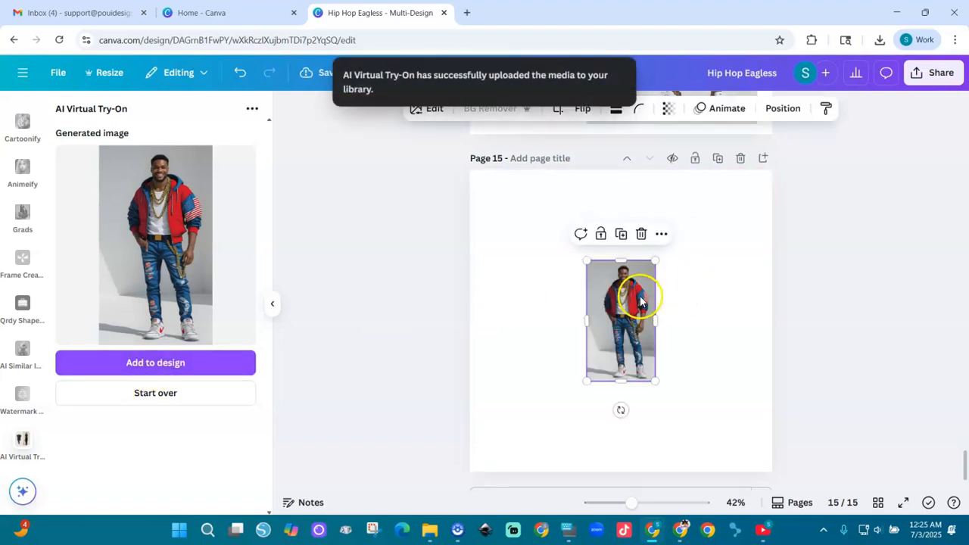
# Step: Enlarge and reposition the generated image on page 15 so it fills the full page height
pyautogui.moveTo(654, 263); pyautogui.dragTo(709, 165)
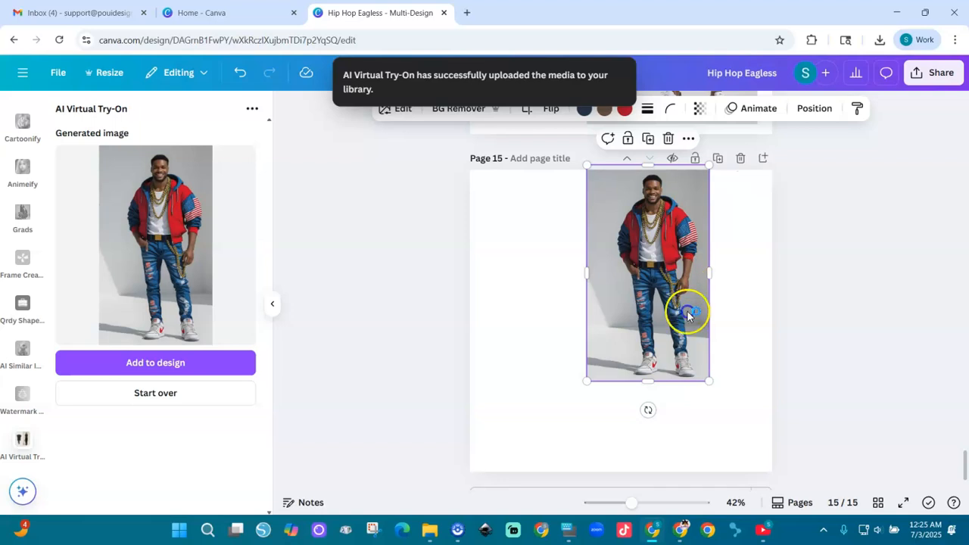
pyautogui.moveTo(687, 314); pyautogui.dragTo(685, 384)
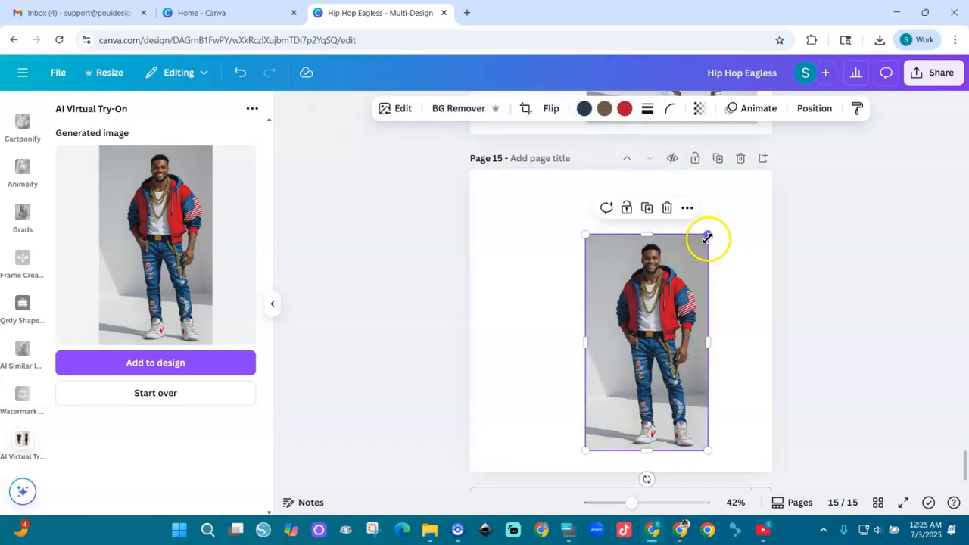
pyautogui.moveTo(707, 236); pyautogui.dragTo(758, 180)
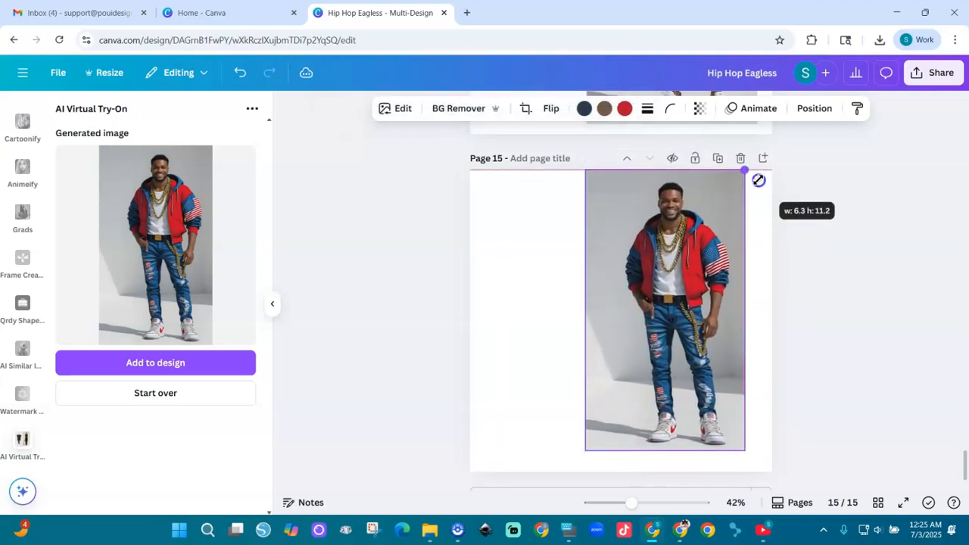
pyautogui.moveTo(584, 453); pyautogui.dragTo(575, 472)
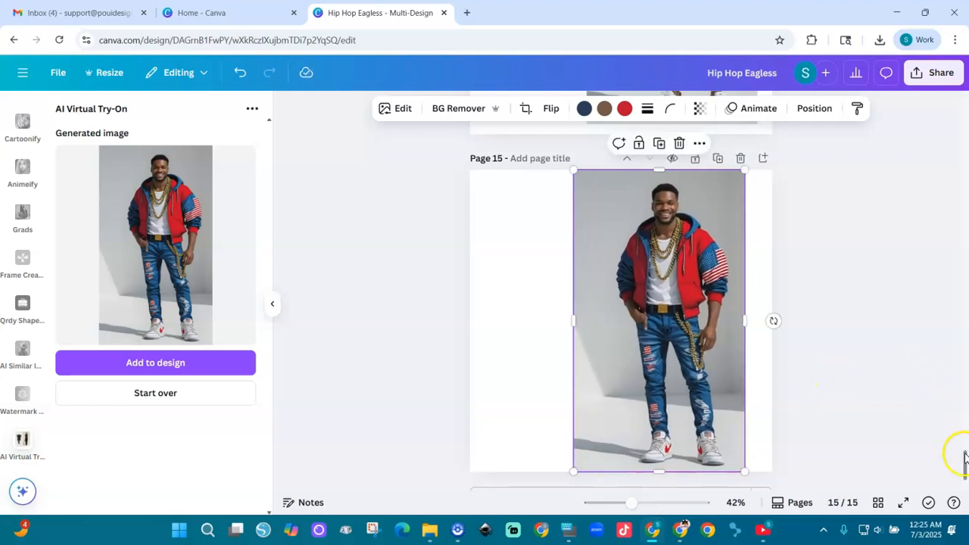
pyautogui.moveTo(964, 456); pyautogui.dragTo(964, 450)
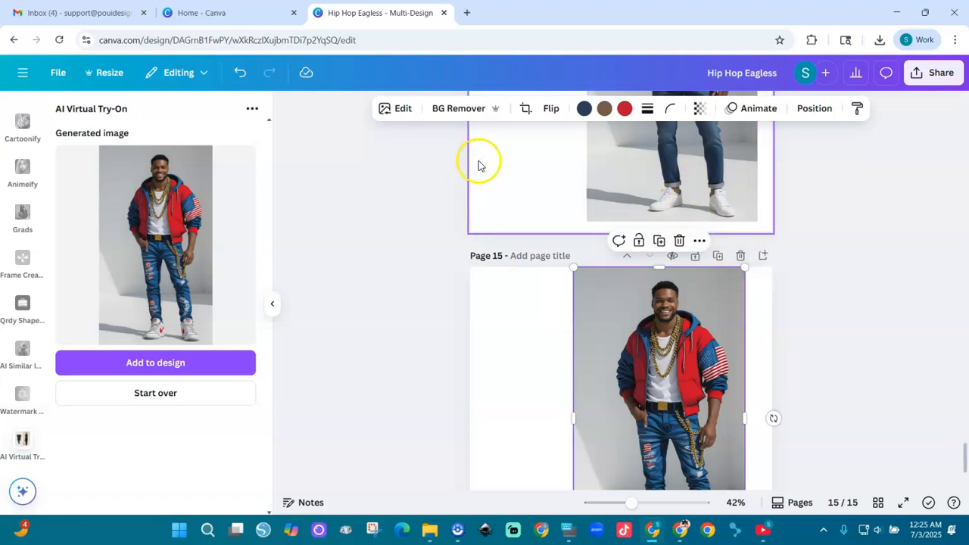
# Step: Remove the background of the generated try-on image and move it to the right edge of page 15
pyautogui.click(460, 111)
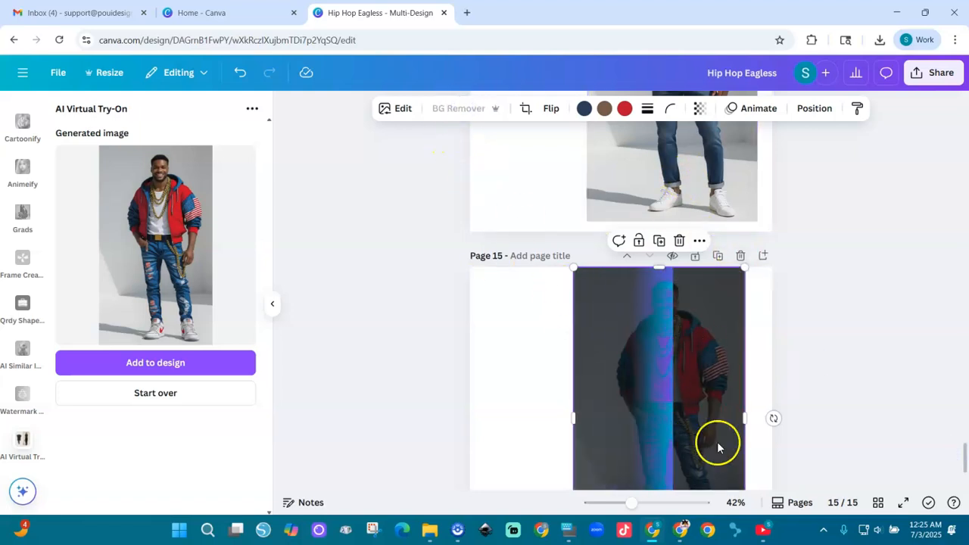
pyautogui.moveTo(964, 449)
pyautogui.mouseDown()
pyautogui.moveTo(964, 441)
pyautogui.moveTo(964, 465)
pyautogui.mouseUp()
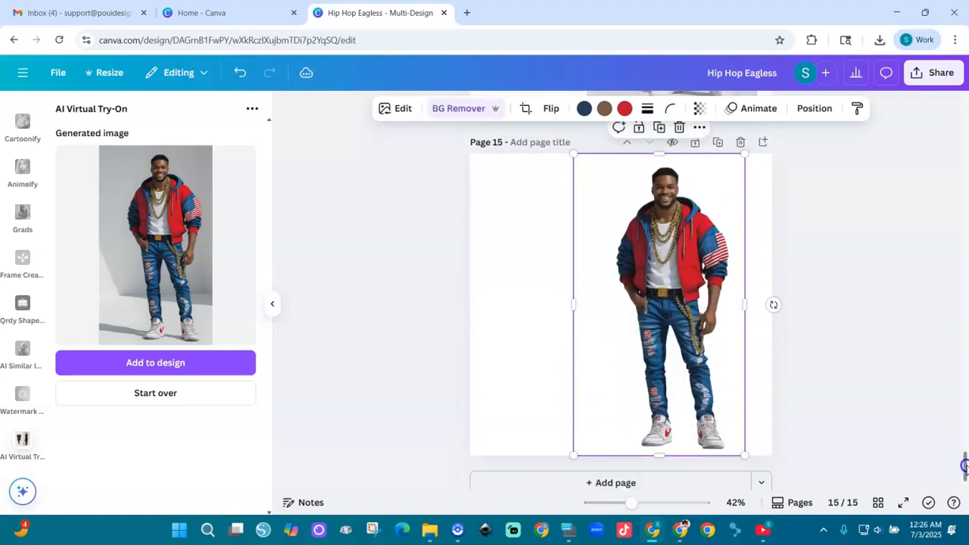
pyautogui.moveTo(660, 309); pyautogui.dragTo(693, 321)
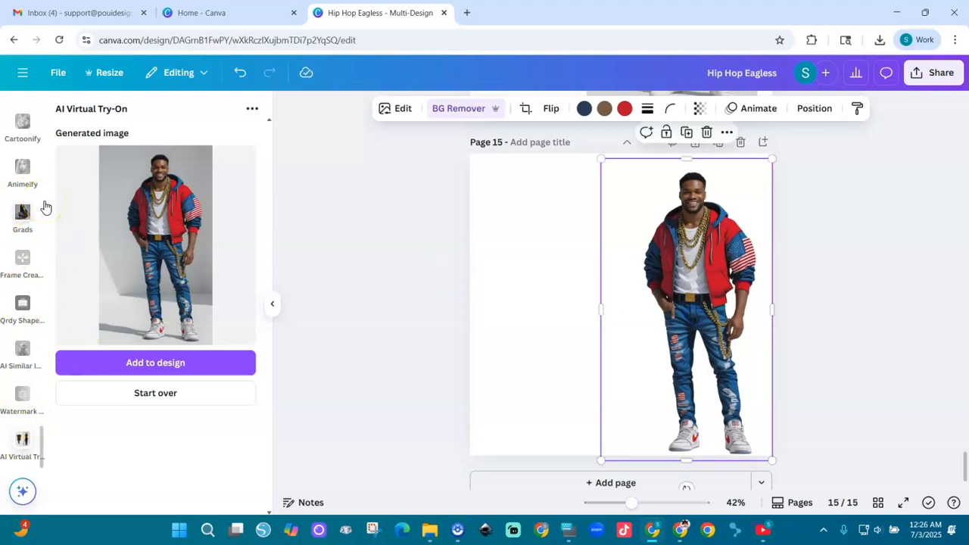
# Step: Add the uploaded photo of the man in the white shirt and jeans to page 15
pyautogui.click(23, 306)
pyautogui.scroll(10, 23, 189)
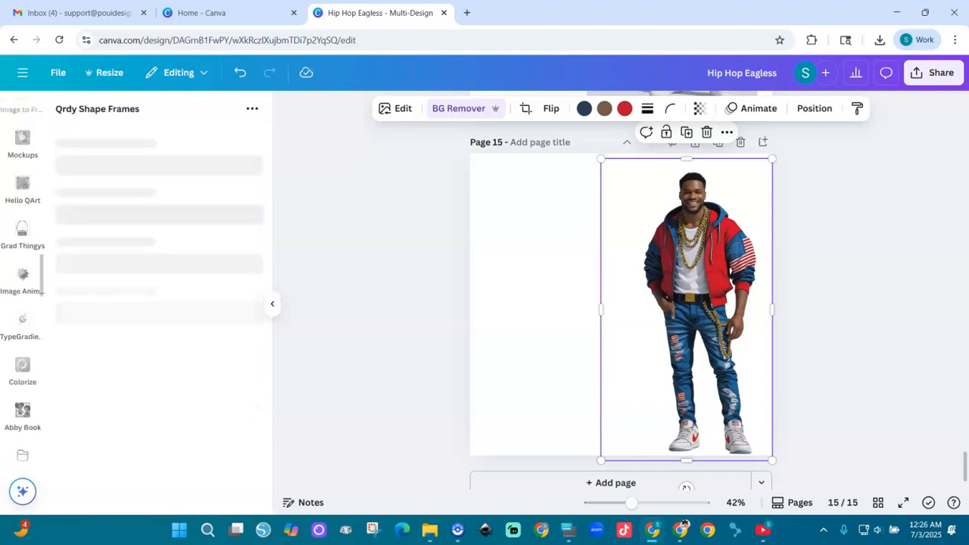
pyautogui.scroll(5, 23, 204)
pyautogui.click(22, 299)
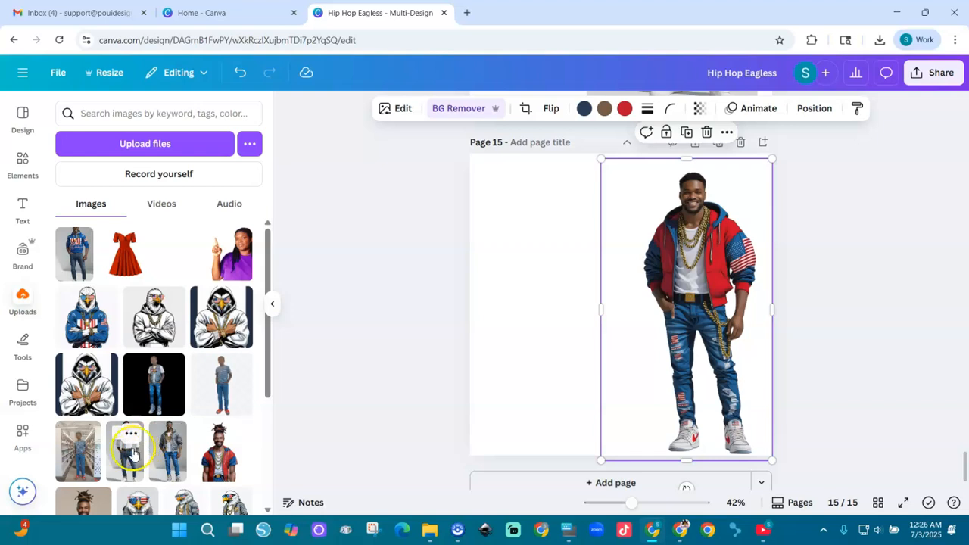
pyautogui.click(126, 460)
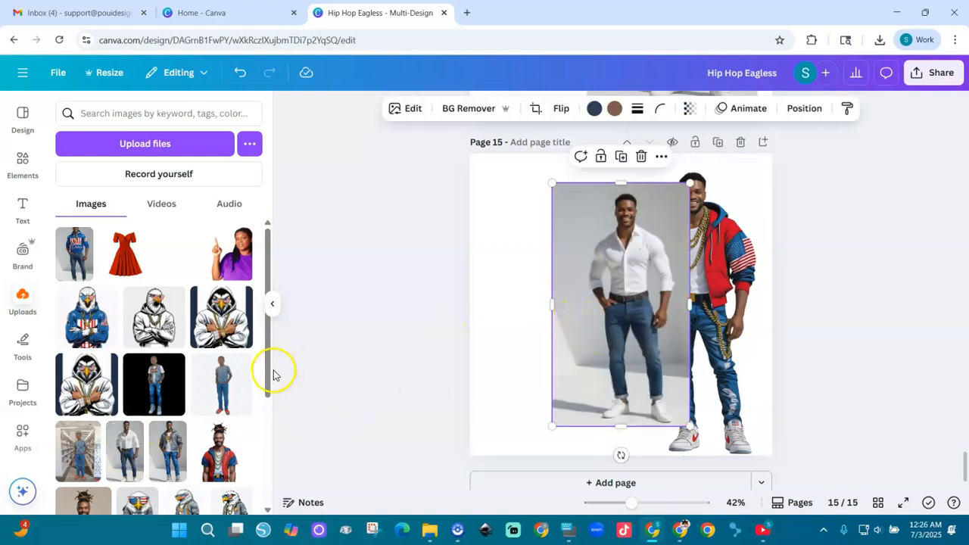
# Step: Add the uploaded eagle in the red and blue jacket, remove its background and place it at the page's left edge
pyautogui.moveTo(269, 379); pyautogui.dragTo(259, 473)
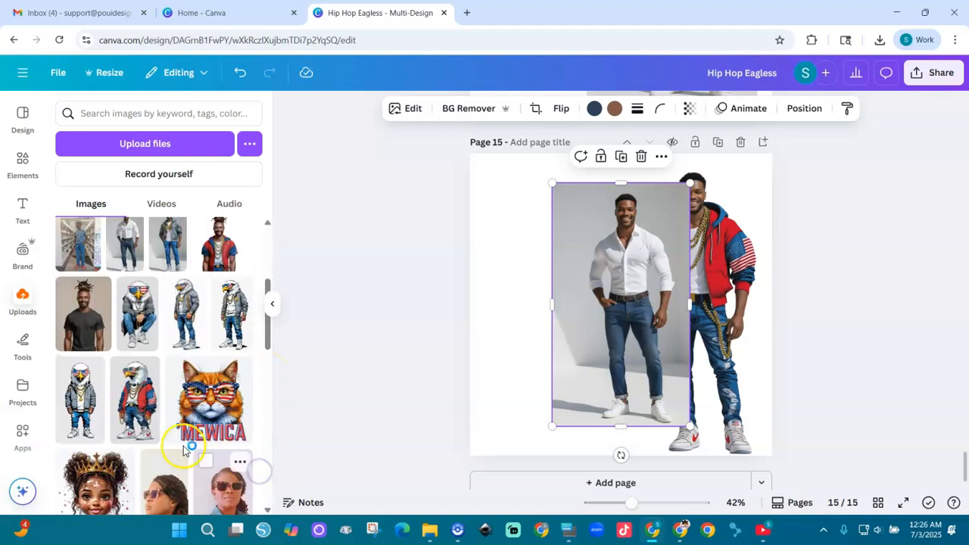
pyautogui.click(135, 399)
pyautogui.moveTo(640, 262); pyautogui.dragTo(575, 260)
pyautogui.click(458, 124)
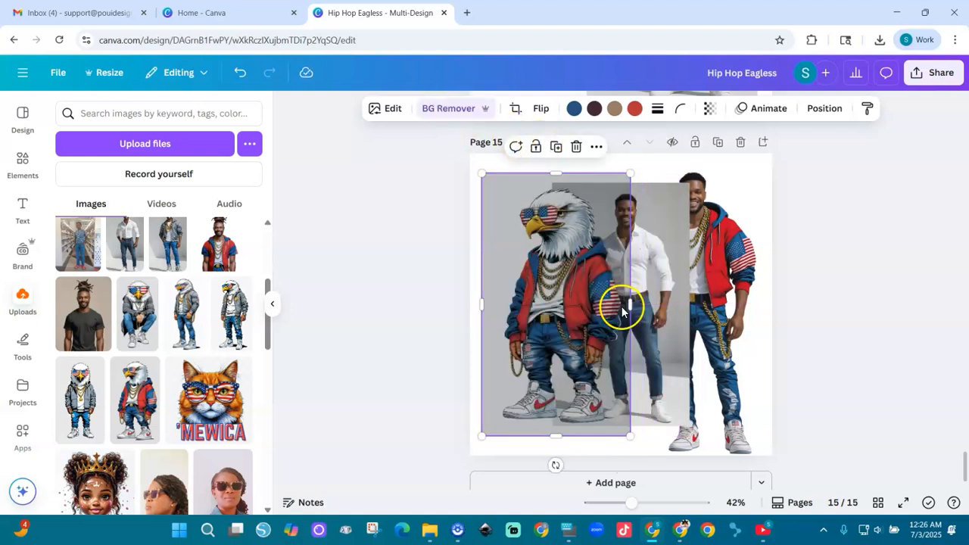
pyautogui.moveTo(622, 310); pyautogui.dragTo(604, 298)
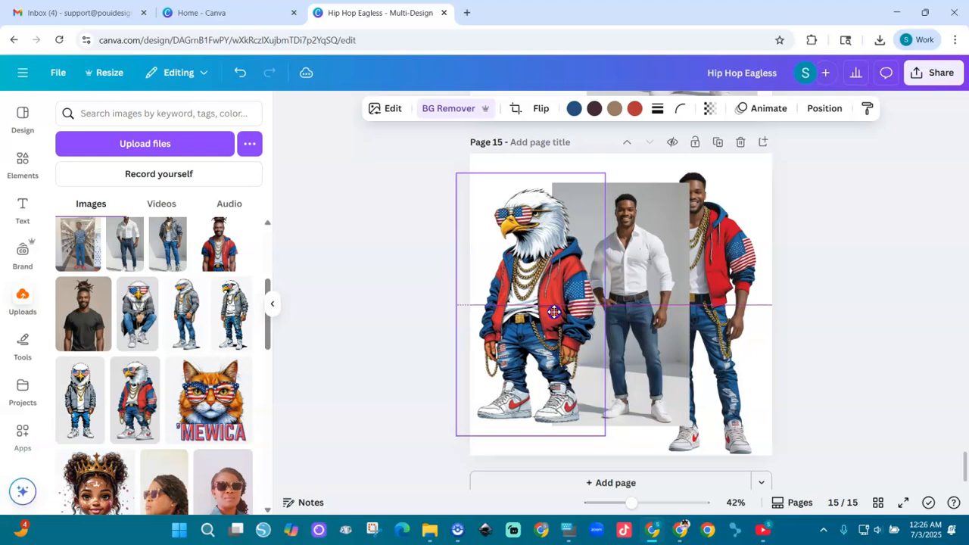
# Step: Remove the background of the white-shirt man's photo and enlarge him to roughly match the dressed model's height
pyautogui.click(632, 292)
pyautogui.click(461, 107)
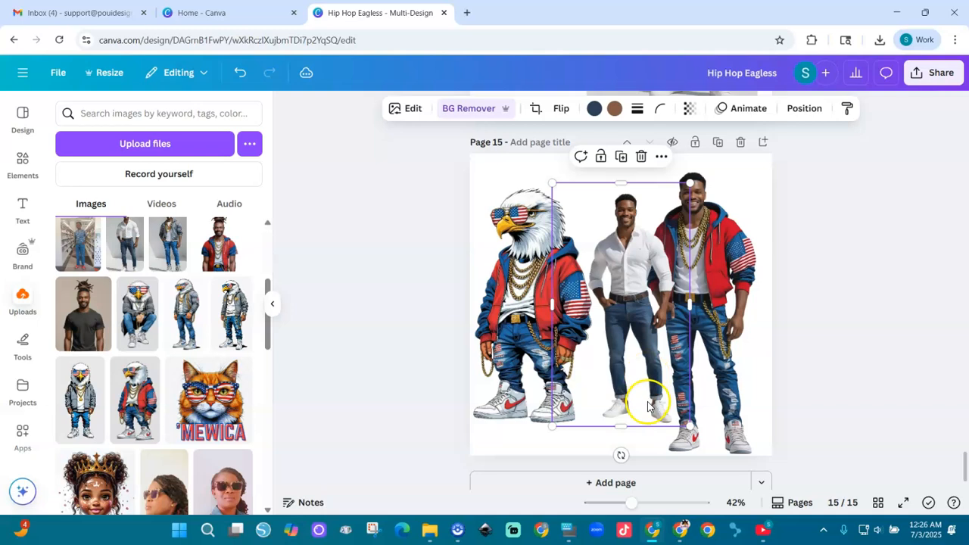
pyautogui.moveTo(551, 427); pyautogui.dragTo(536, 460)
# Step: Enlarge the eagle to nearly the full page height and shift it up and left
pyautogui.click(555, 408)
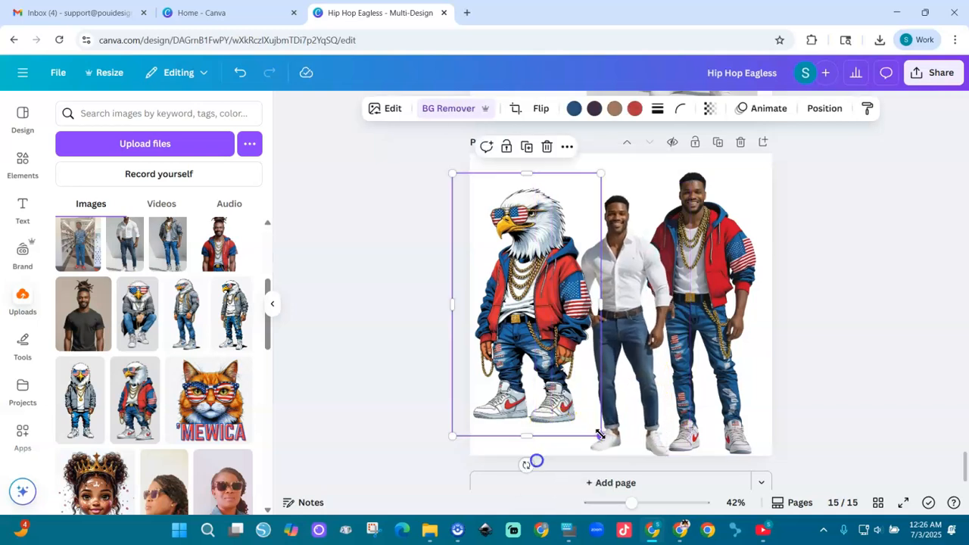
pyautogui.moveTo(595, 432); pyautogui.dragTo(619, 466)
pyautogui.moveTo(569, 379); pyautogui.dragTo(558, 368)
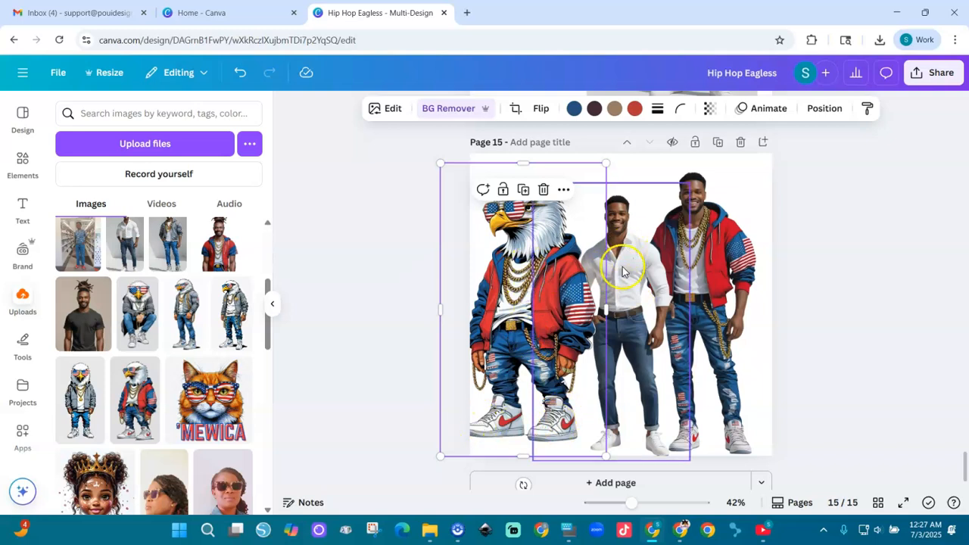
# Step: Arrange page 15 with the eagle on the left, the white-shirt man raised in the middle and the dressed model on the right
pyautogui.moveTo(630, 284); pyautogui.dragTo(626, 266)
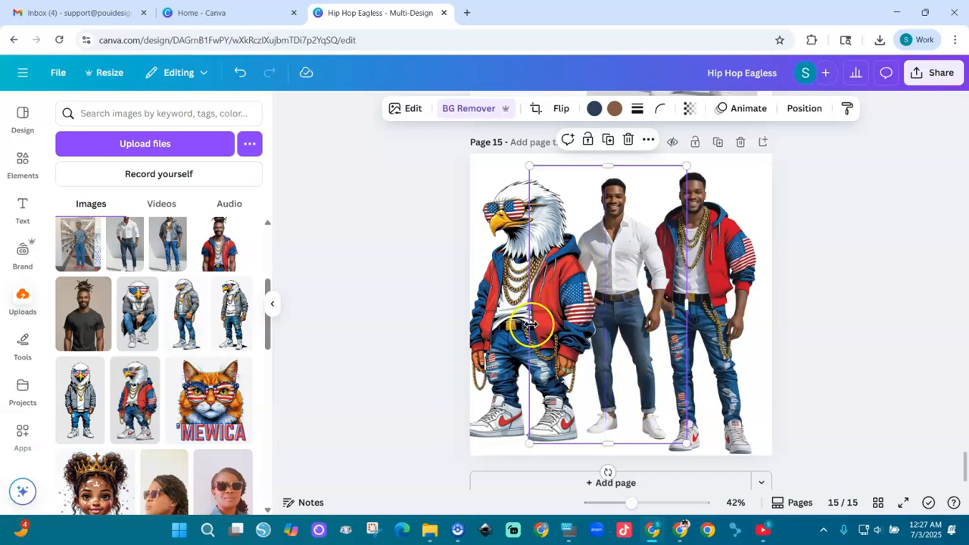
pyautogui.click(511, 309)
pyautogui.moveTo(511, 309); pyautogui.dragTo(497, 305)
pyautogui.click(706, 273)
pyautogui.moveTo(706, 273); pyautogui.dragTo(725, 276)
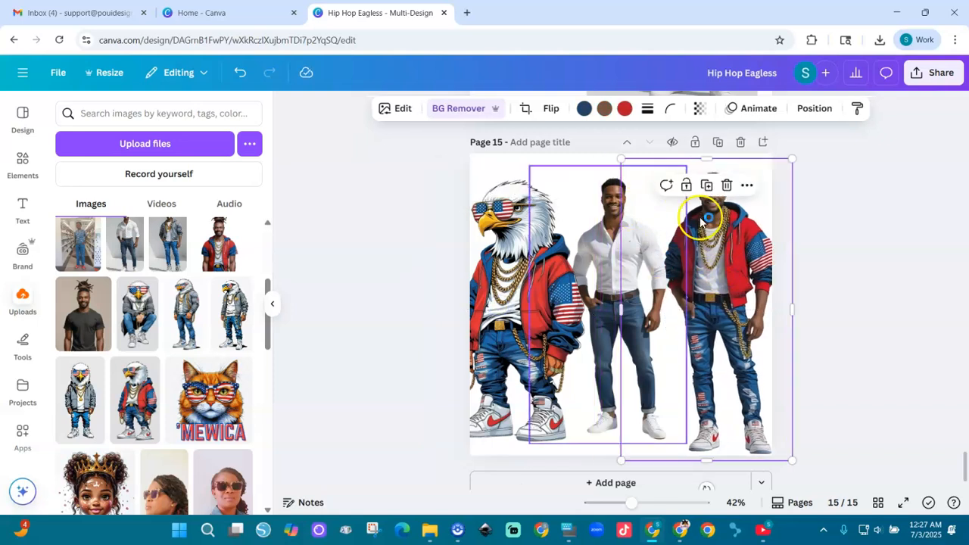
pyautogui.moveTo(741, 205); pyautogui.dragTo(711, 214)
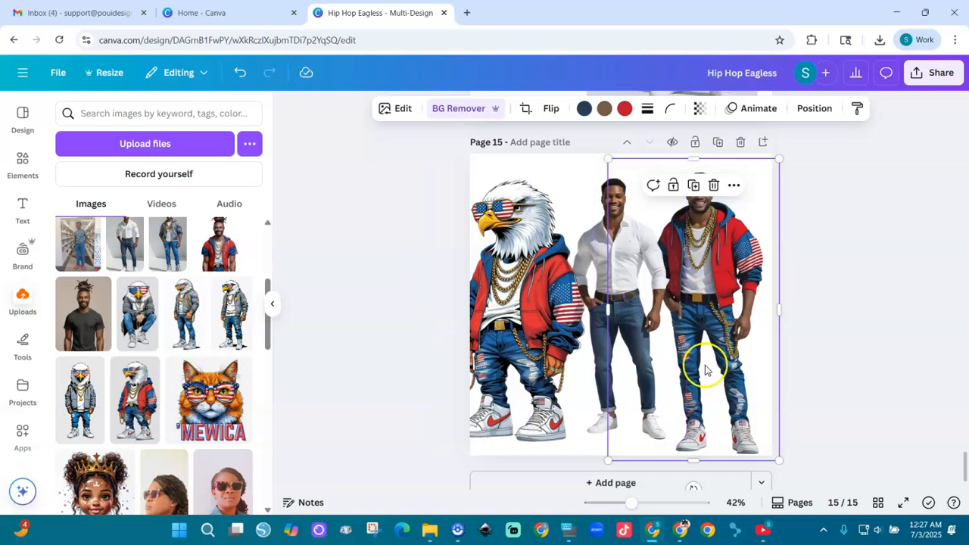
pyautogui.scroll(3, 856, 370)
pyautogui.click(516, 460)
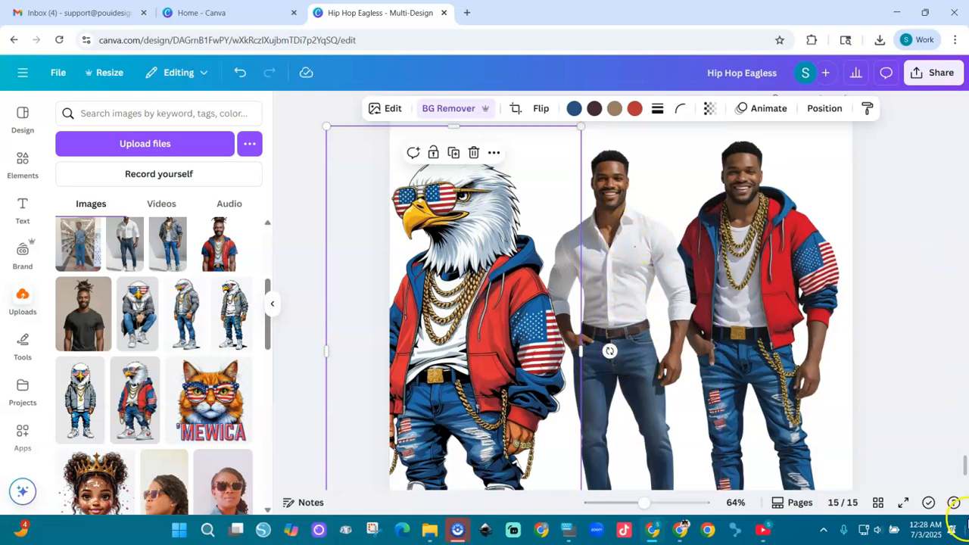
pyautogui.moveTo(964, 468); pyautogui.dragTo(964, 470)
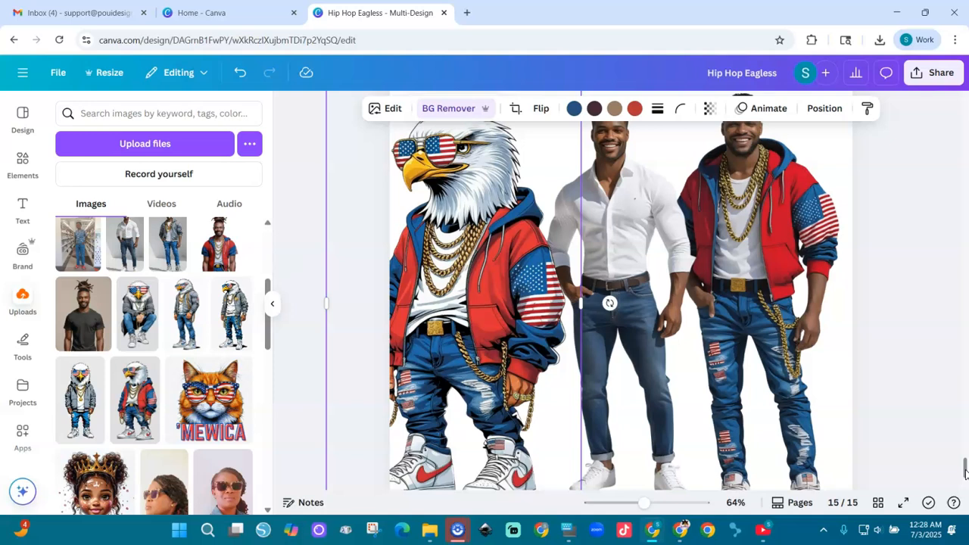
pyautogui.moveTo(964, 470); pyautogui.dragTo(964, 462)
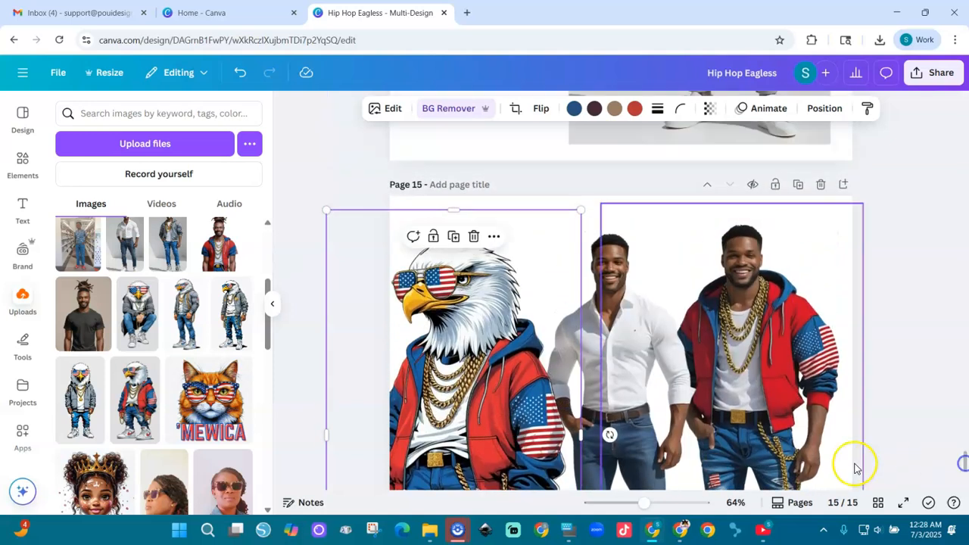
# Step: Remove the background of the orange bikini model image on page 13, enlarge it and place it on page 12 beside the standing woman
pyautogui.moveTo(964, 463); pyautogui.dragTo(964, 385)
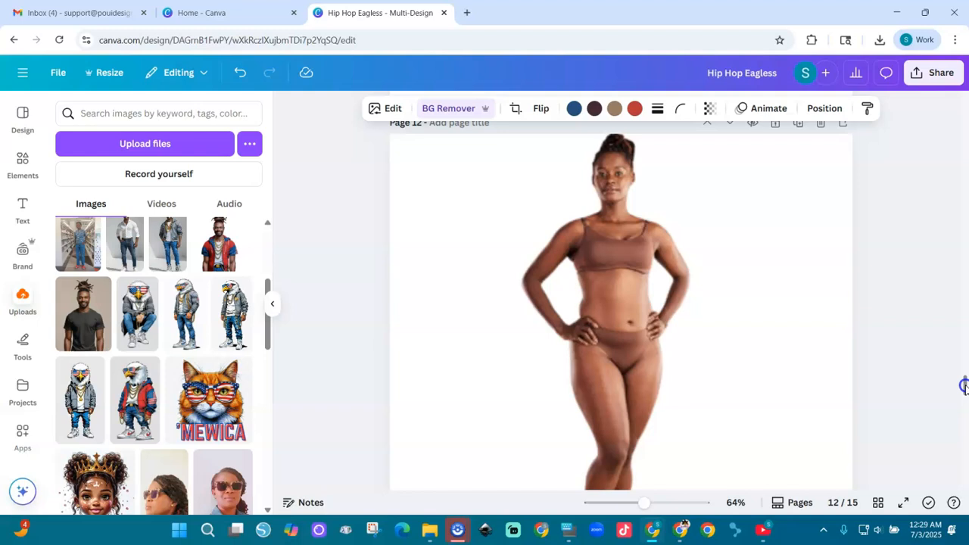
pyautogui.scroll(-5, 963, 390)
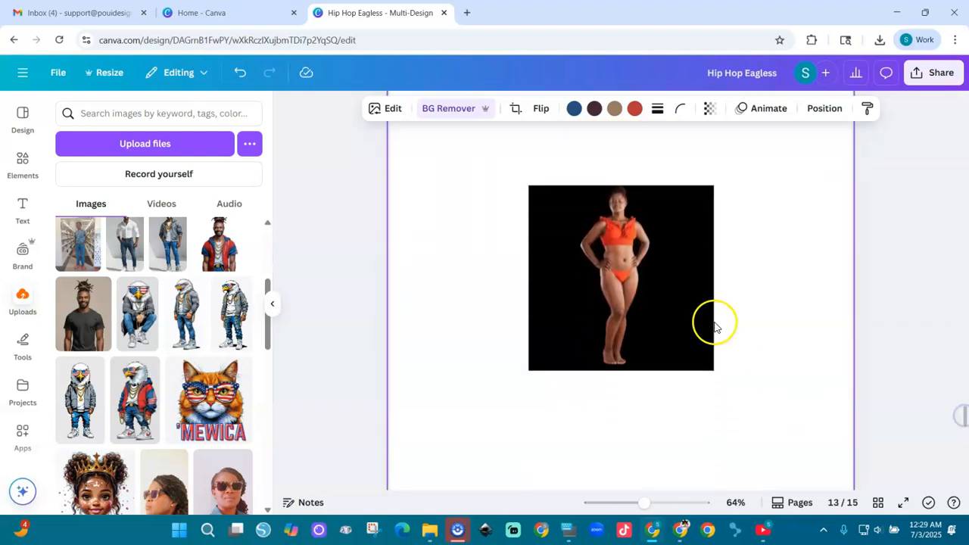
pyautogui.click(634, 316)
pyautogui.click(470, 111)
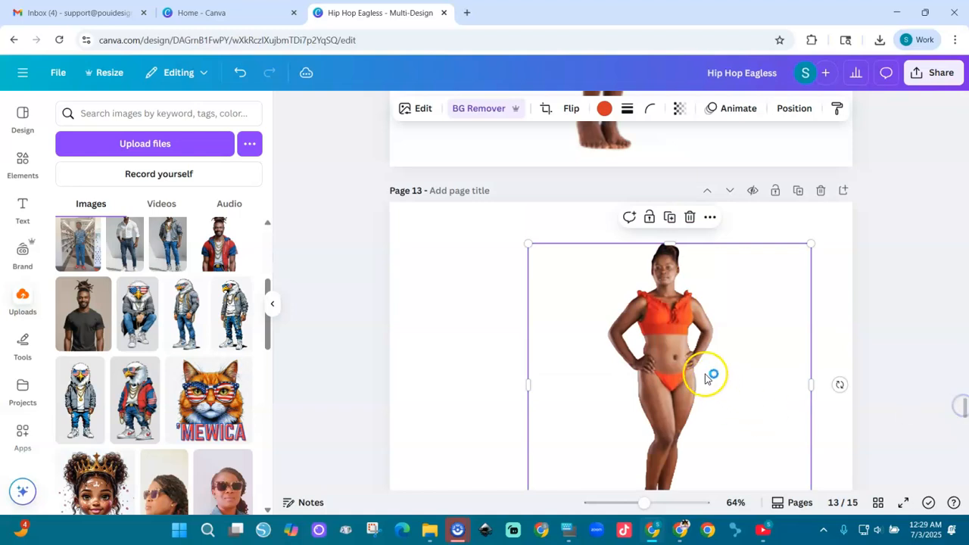
pyautogui.moveTo(675, 370); pyautogui.dragTo(703, 17)
pyautogui.moveTo(964, 406)
pyautogui.mouseDown()
pyautogui.moveTo(963, 376)
pyautogui.moveTo(963, 391)
pyautogui.mouseUp()
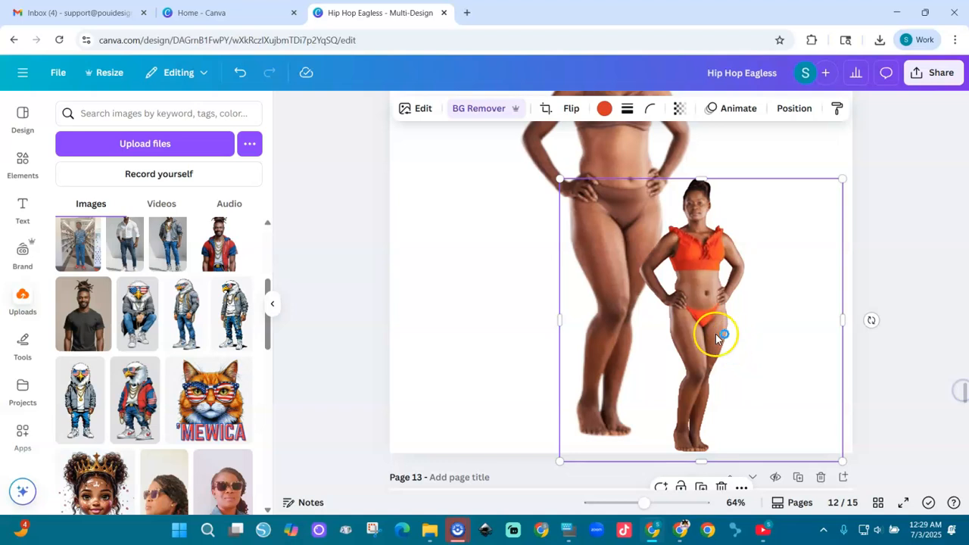
# Step: Move the red dress from page 11 to page 12 and fit it to the left of the standing woman
pyautogui.scroll(5, 714, 335)
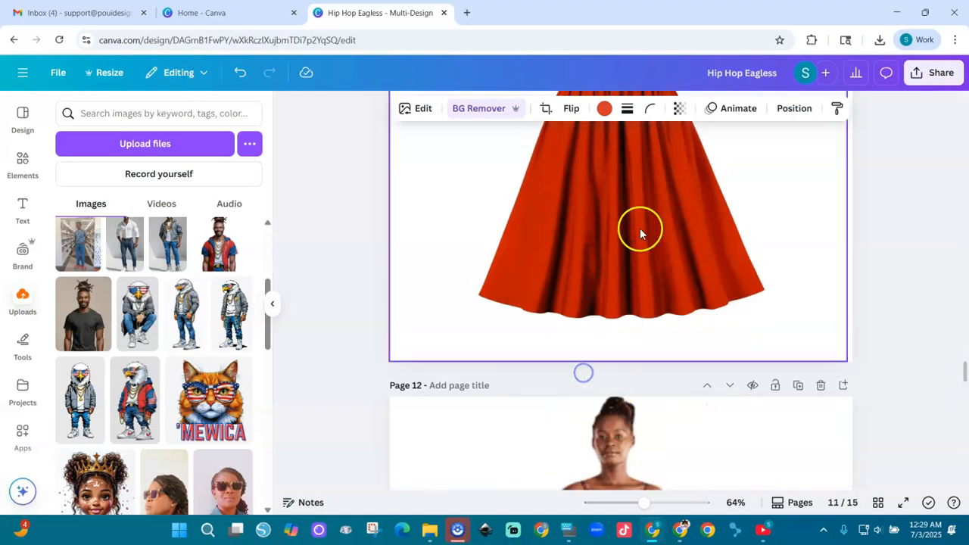
pyautogui.moveTo(655, 227); pyautogui.dragTo(600, 469)
pyautogui.moveTo(558, 335); pyautogui.dragTo(545, 477)
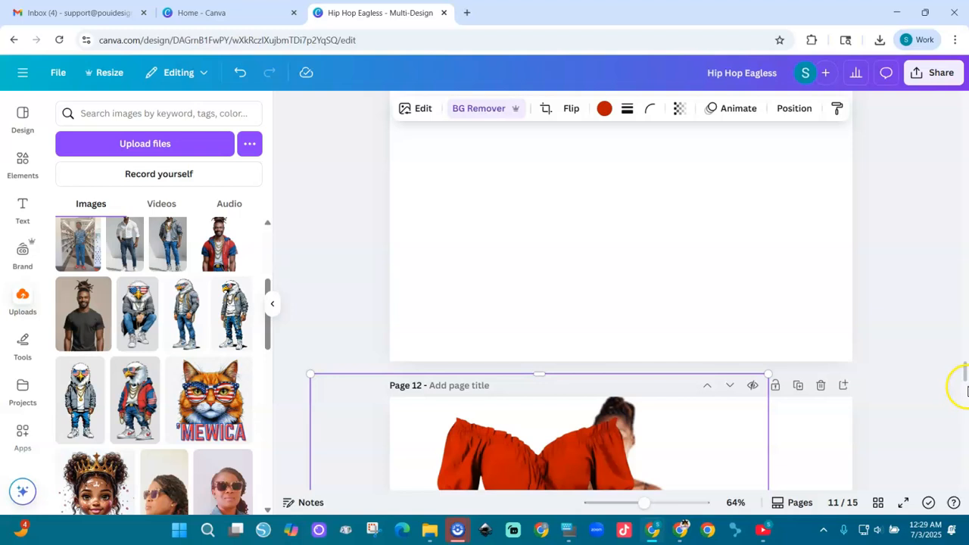
pyautogui.moveTo(963, 373); pyautogui.dragTo(964, 383)
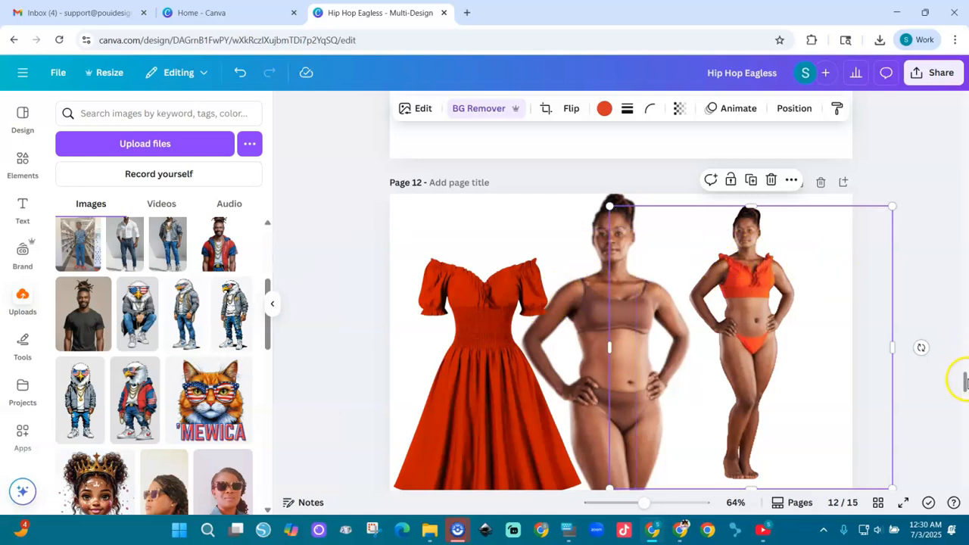
pyautogui.scroll(-4, 963, 380)
pyautogui.scroll(5, 963, 380)
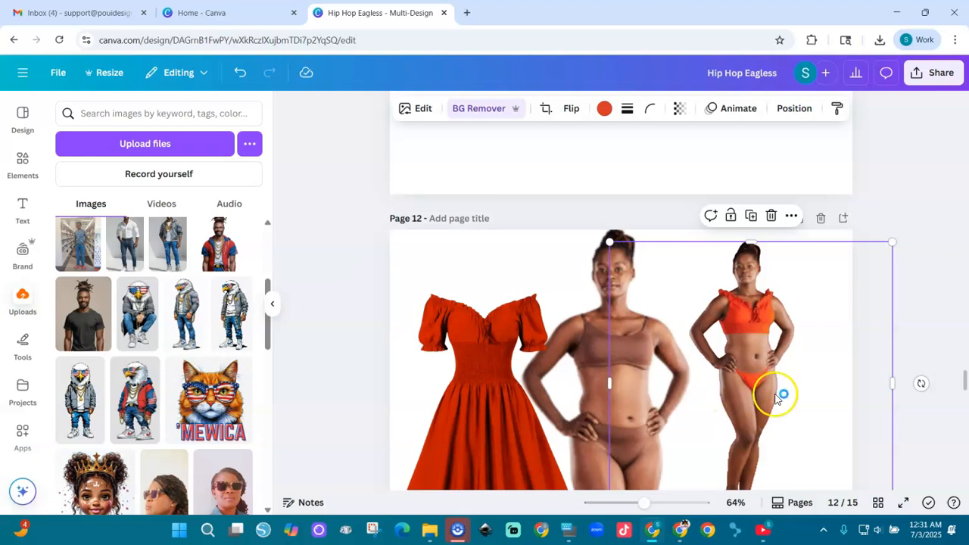
# Step: Return to page 15, reopen AI Virtual Try-On, start over with an empty form and check the generation credits
pyautogui.moveTo(965, 384); pyautogui.dragTo(966, 468)
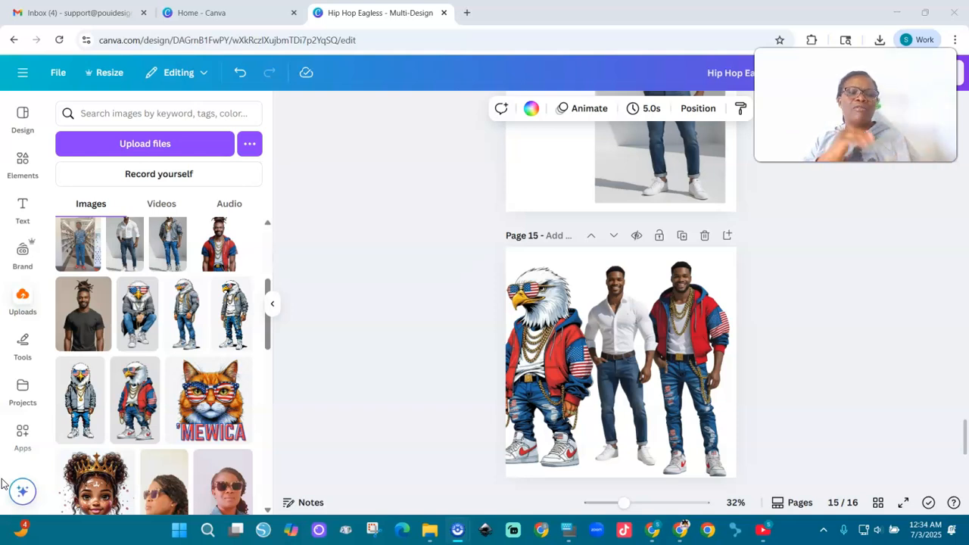
pyautogui.click(24, 428)
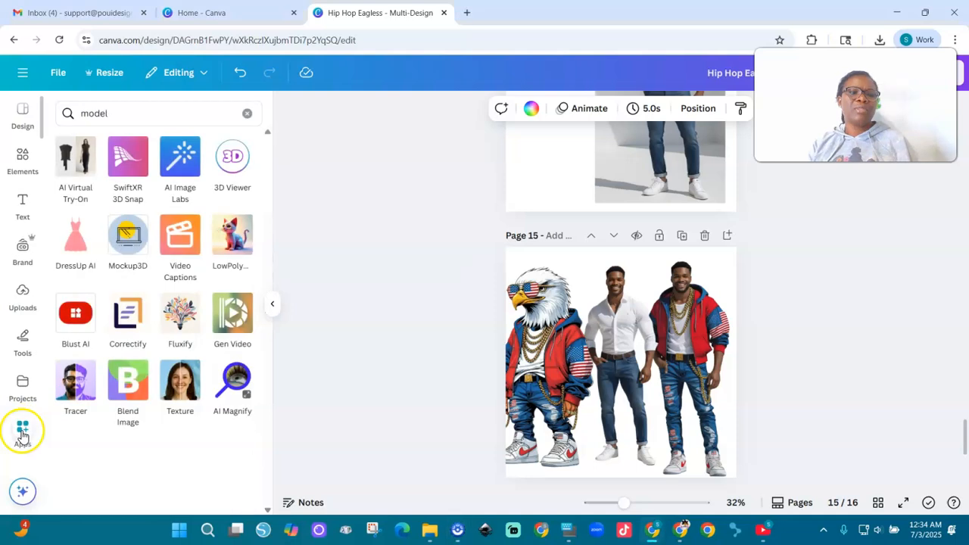
pyautogui.click(79, 173)
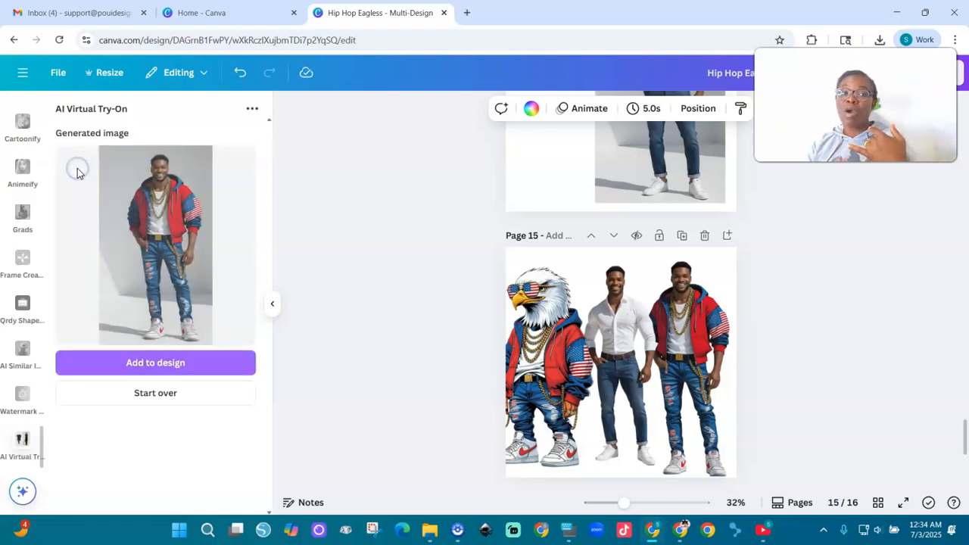
pyautogui.click(160, 392)
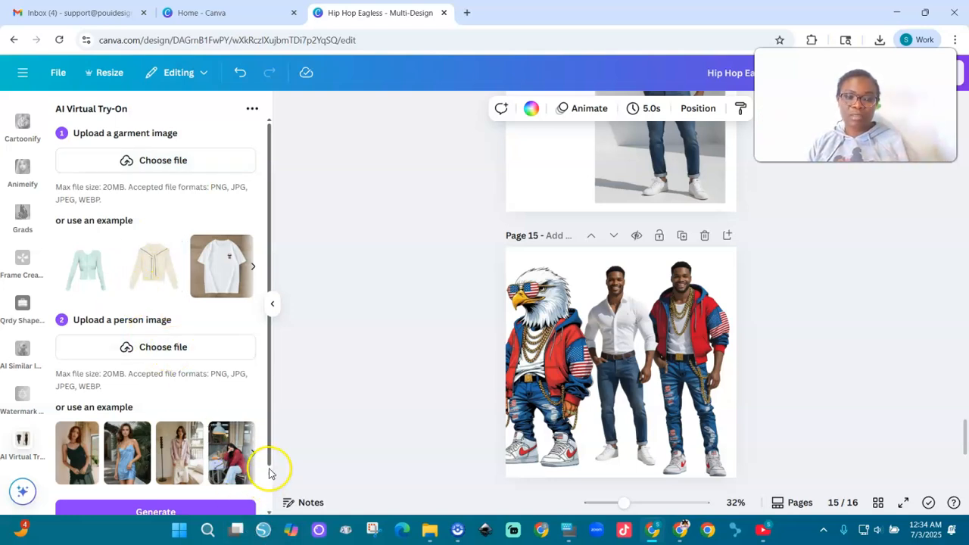
pyautogui.moveTo(270, 454); pyautogui.dragTo(270, 508)
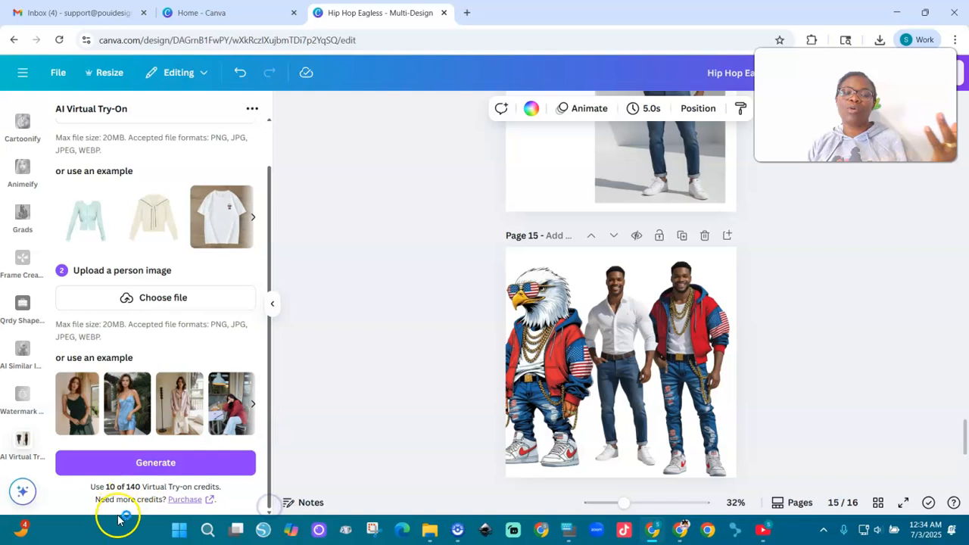